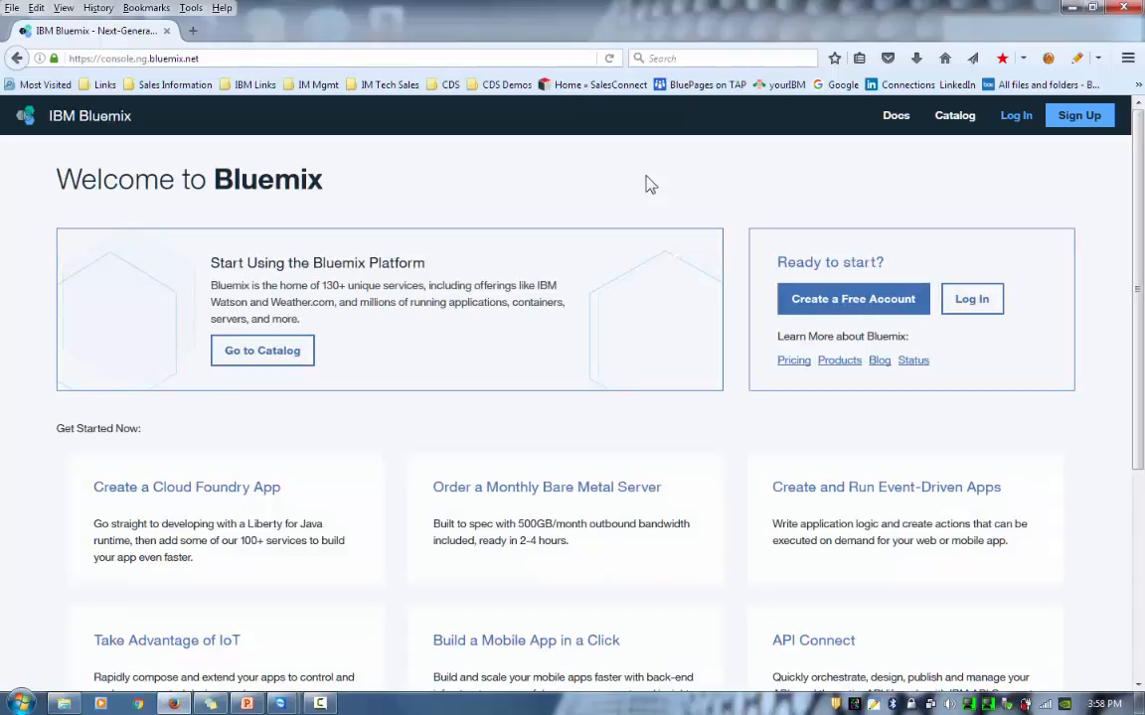
- Switch from the free-account sign-up page to logging in with an existing Bluemix account
click(876, 306)
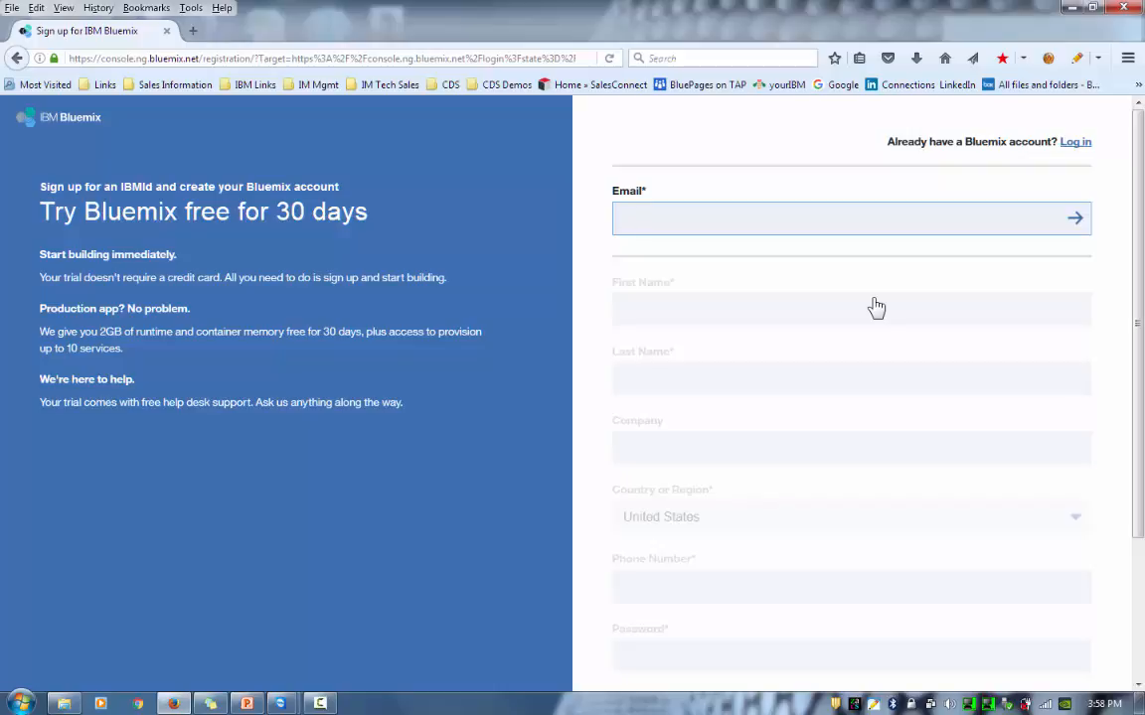
click(1079, 147)
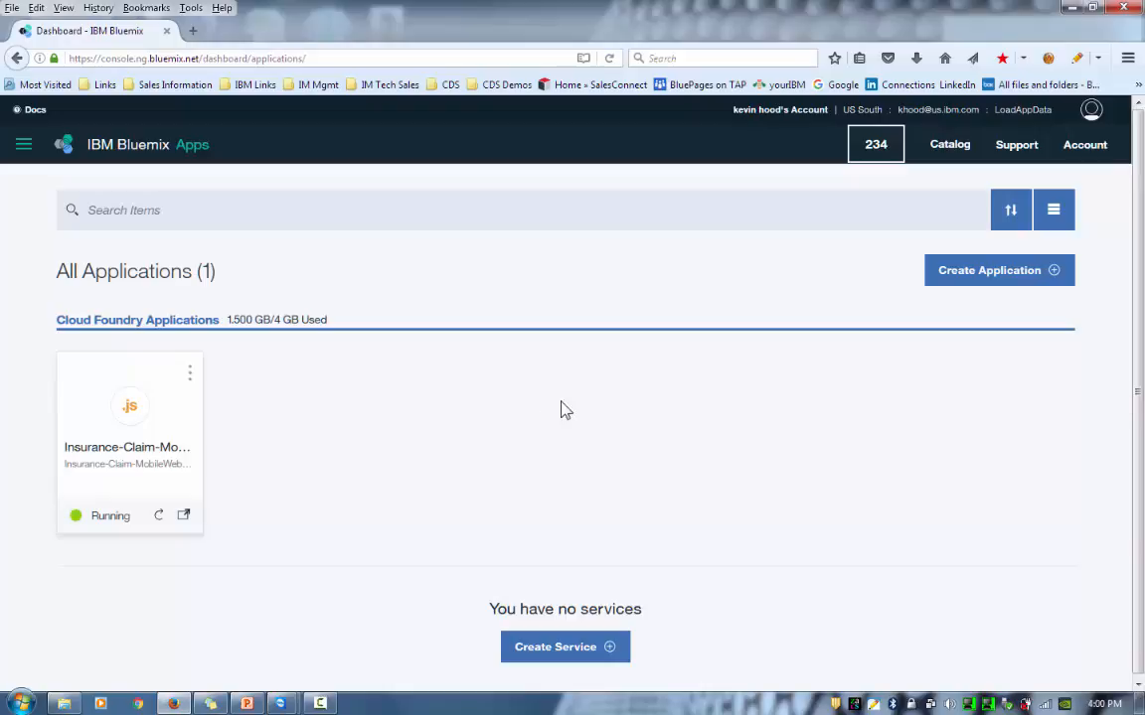
- Open the Insurance-Claim app's details and choose Connect New under Connections
click(85, 386)
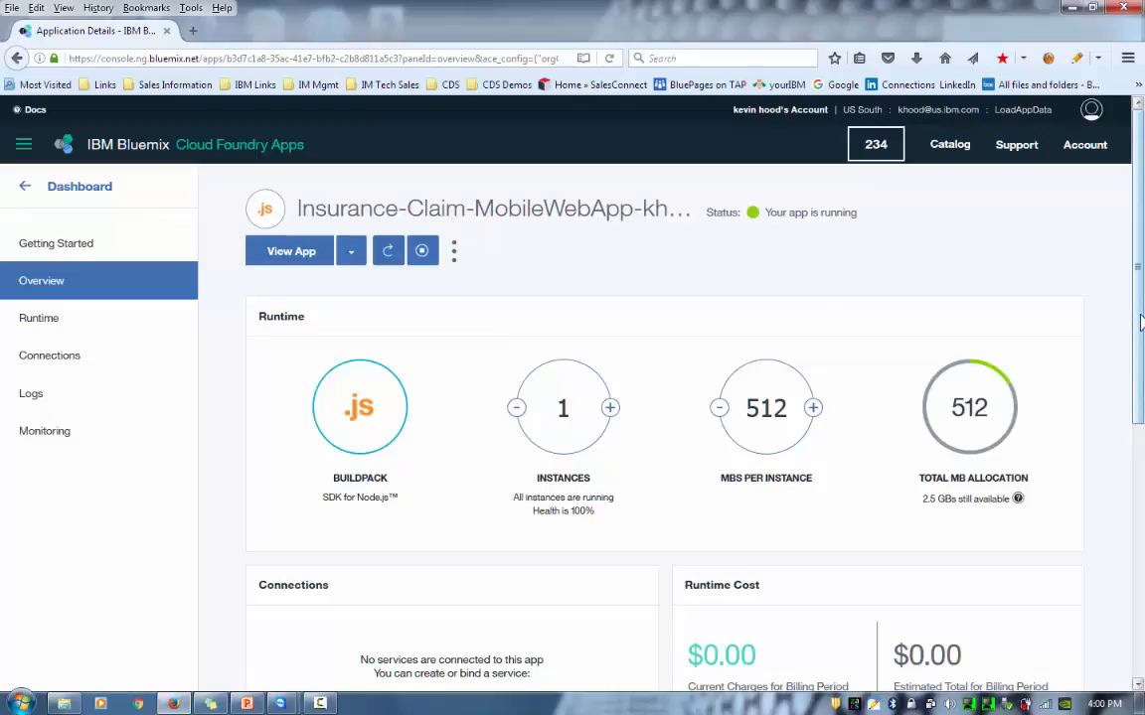
drag(1140, 321, 1141, 452)
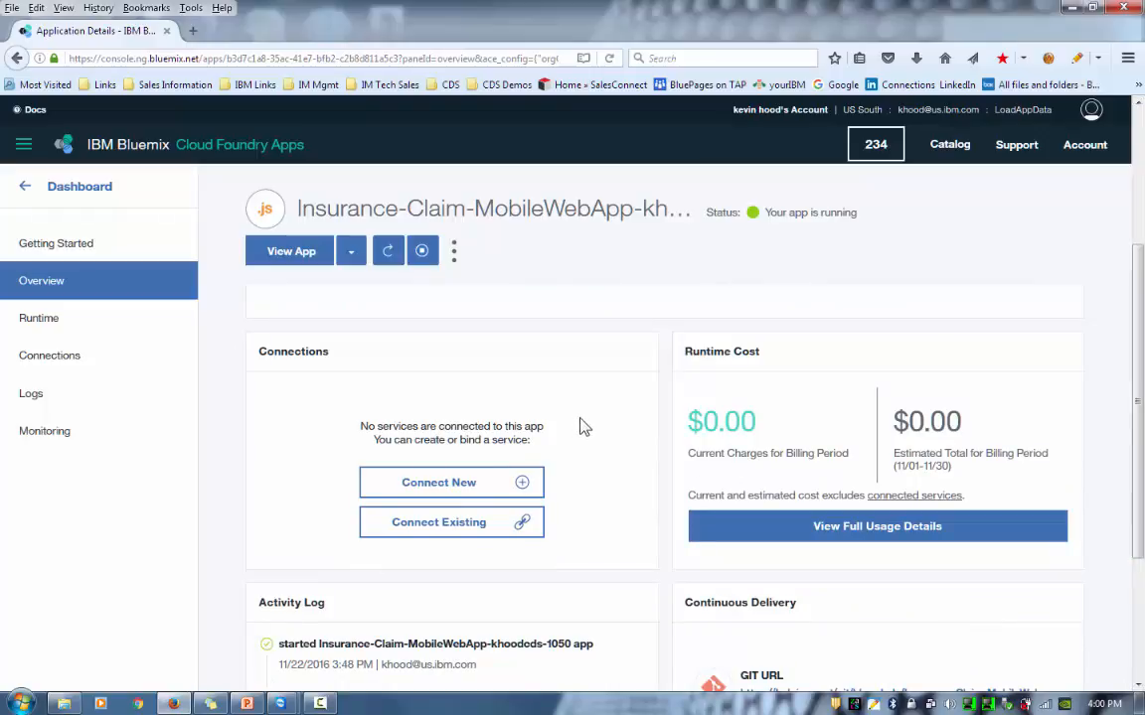
click(463, 487)
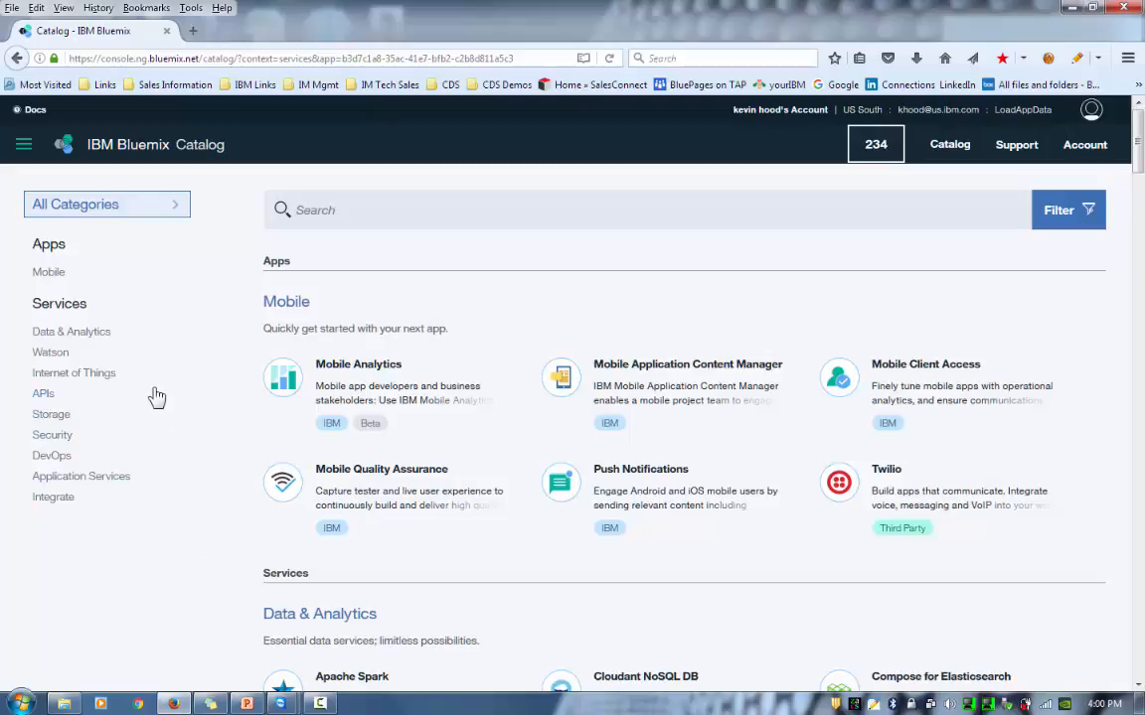
- Pick Cloudant NoSQL DB from Data & Analytics, name it 'Cloudant NoSQL DB-InsurApp', and keep the Lite plan
click(76, 340)
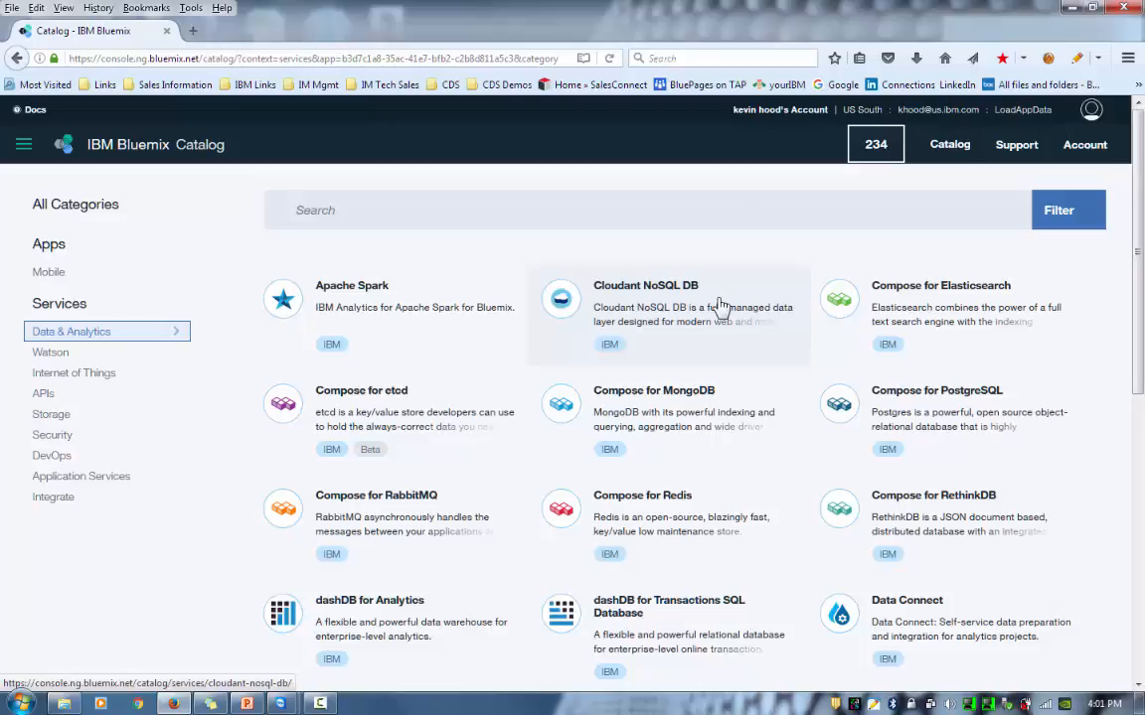
click(640, 303)
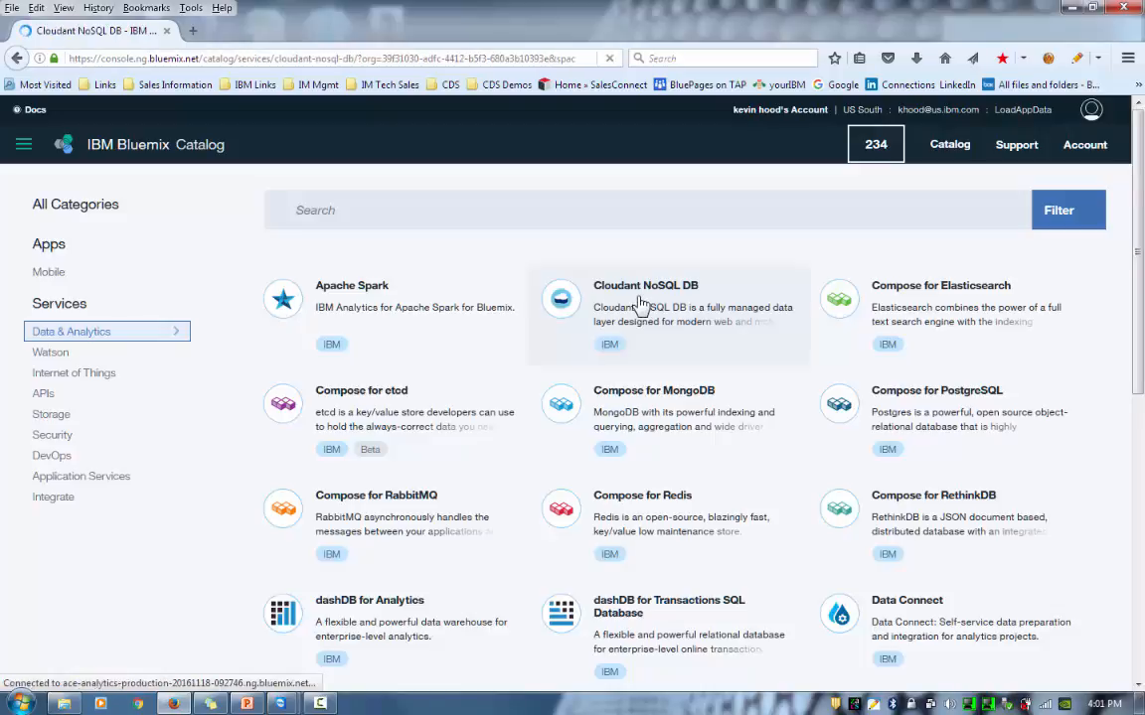
click(504, 318)
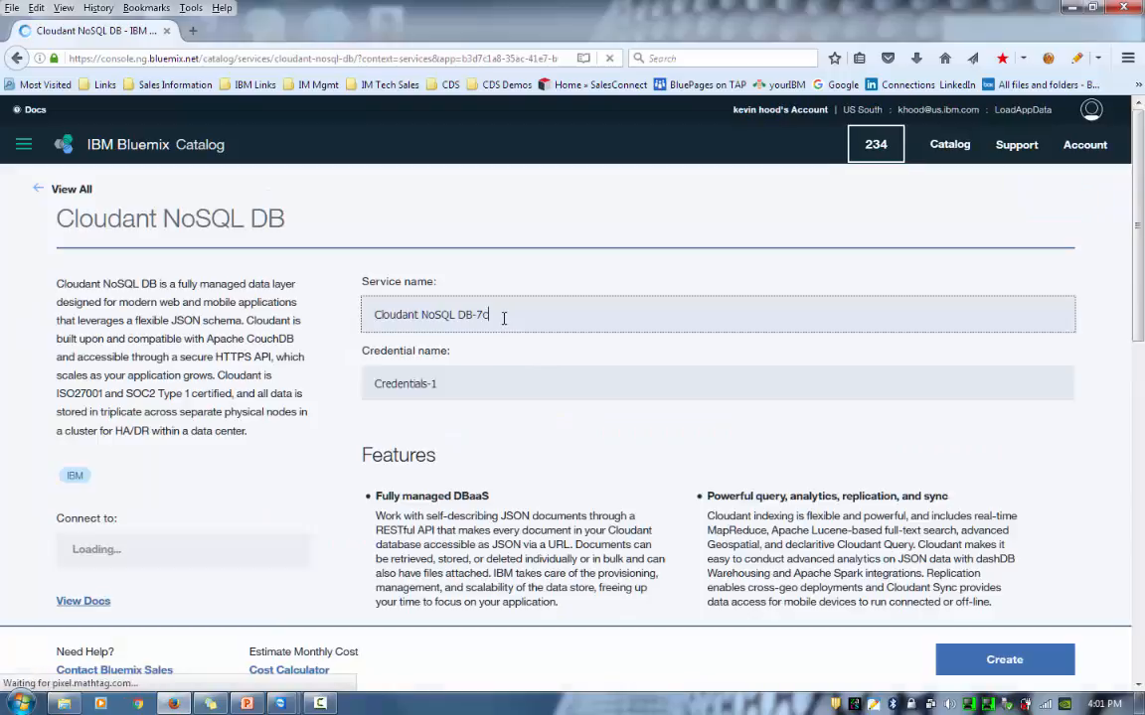
key(BackSpace)
key(BackSpace)
text(Instan)
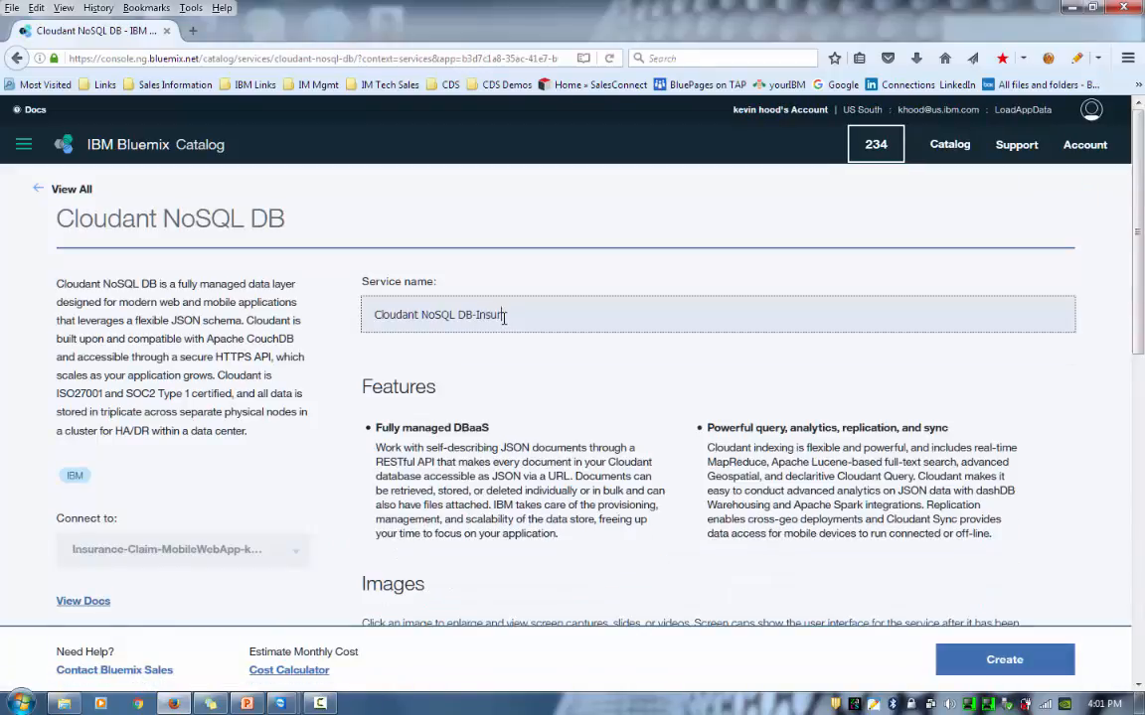
text(nac)
key(BackSpace)
key(BackSpace)
key(BackSpace)
text(a)
key(BackSpace)
text(App)
drag(1137, 298, 1137, 341)
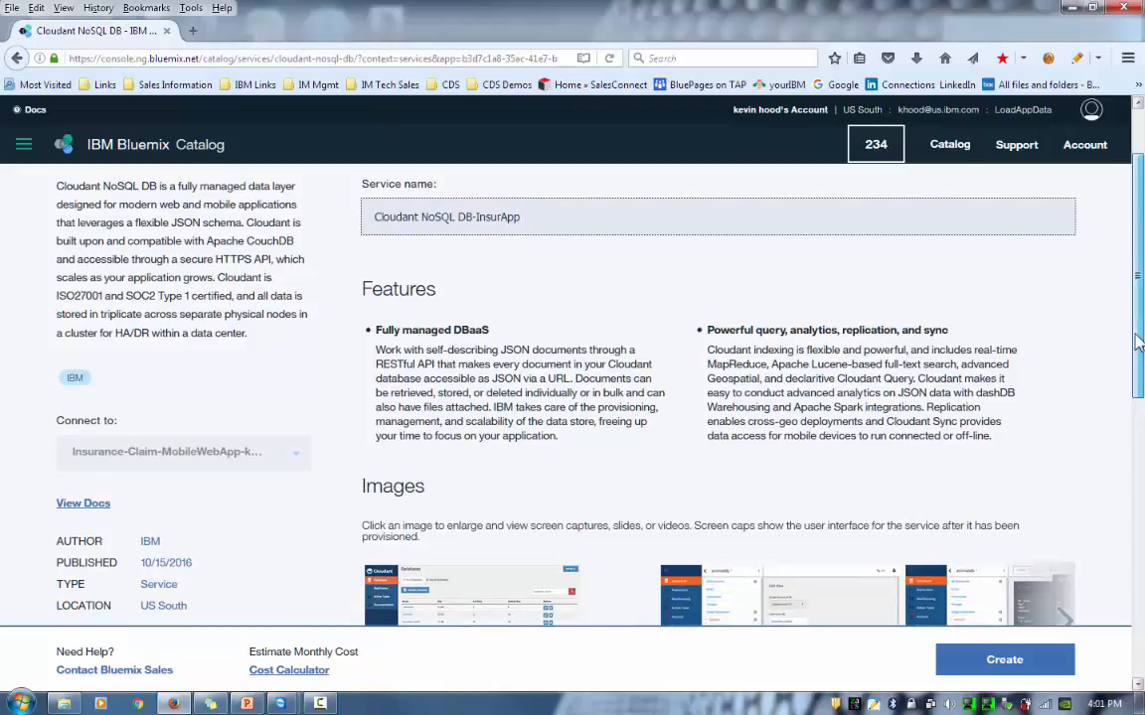
drag(1138, 341, 1141, 522)
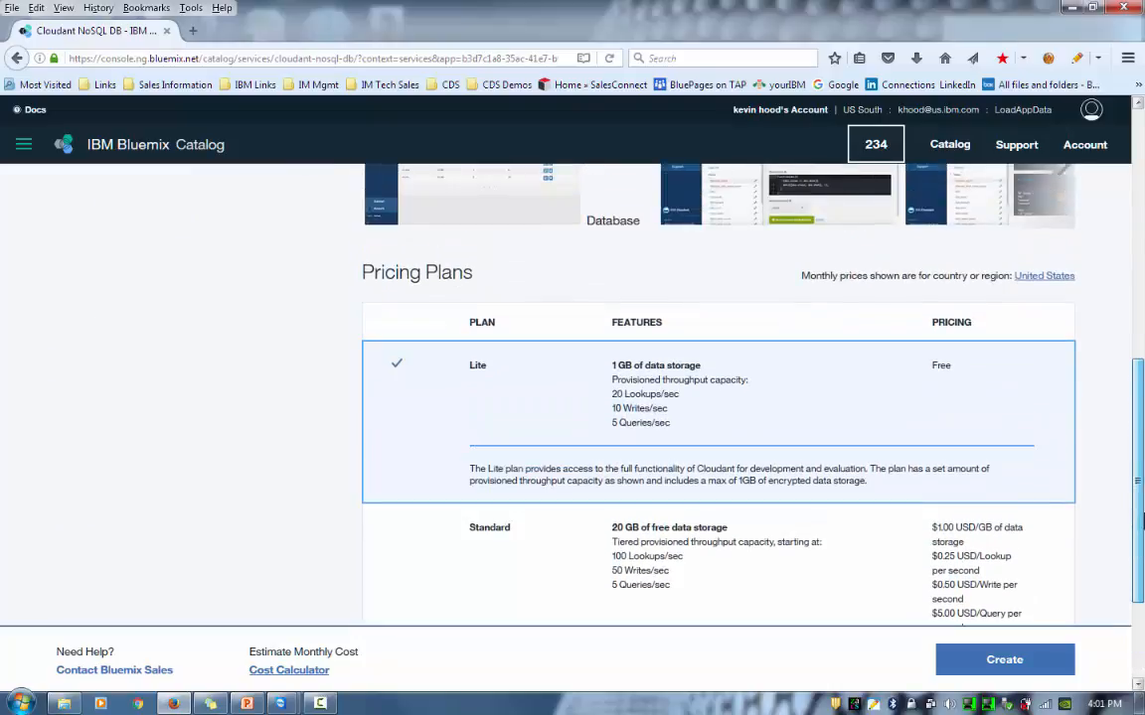
- Create the Cloudant NoSQL DB-InsurApp service and launch its Cloudant Dashboard
click(1023, 661)
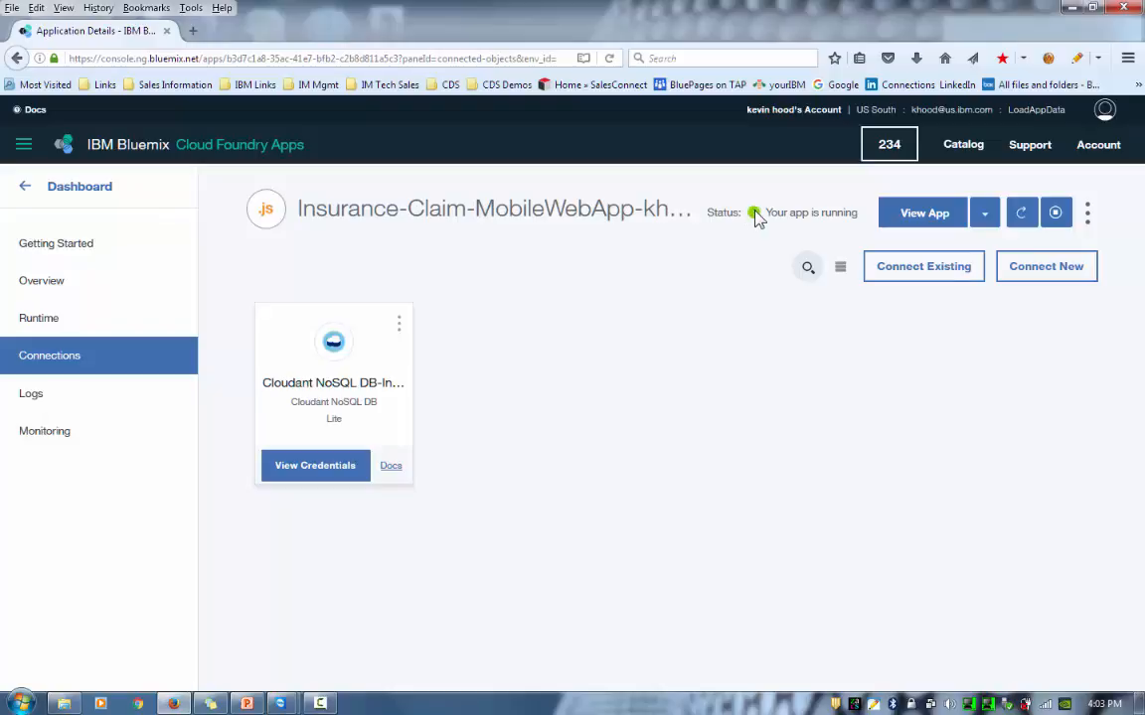
click(337, 345)
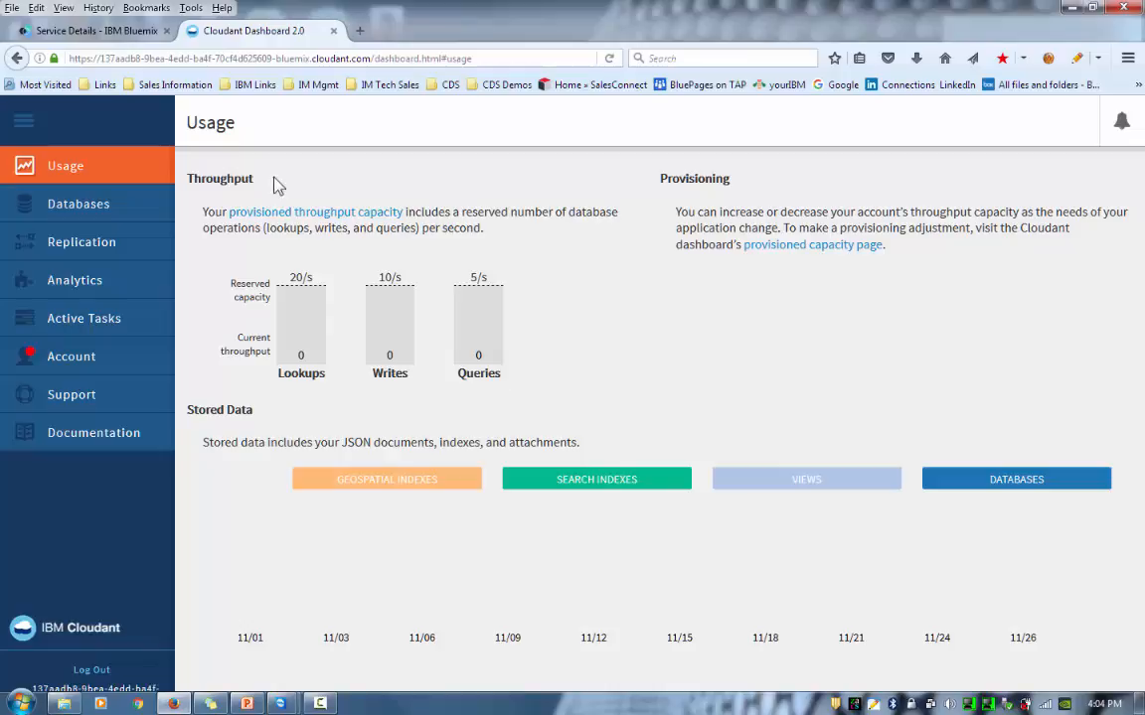
- Show the Databases list in the Cloudant Dashboard
click(71, 217)
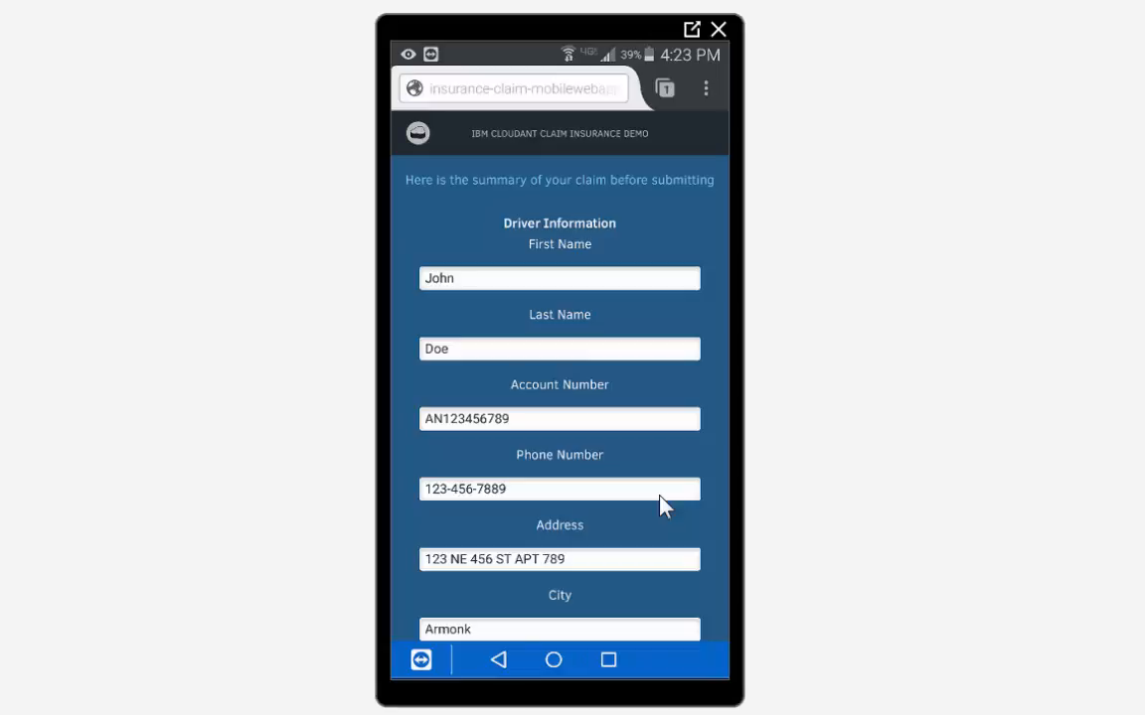
- Review the accident claim summary, submit it, and sign out from the Success page
scroll(664, 507, down, 3)
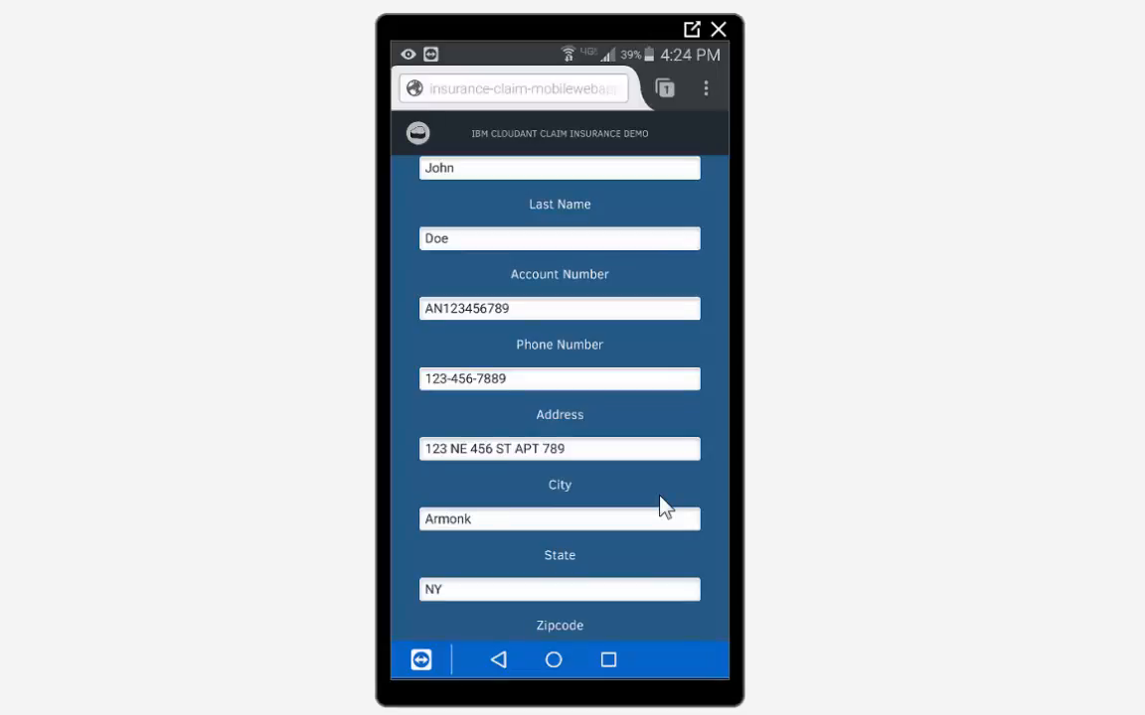
scroll(664, 507, down, 10)
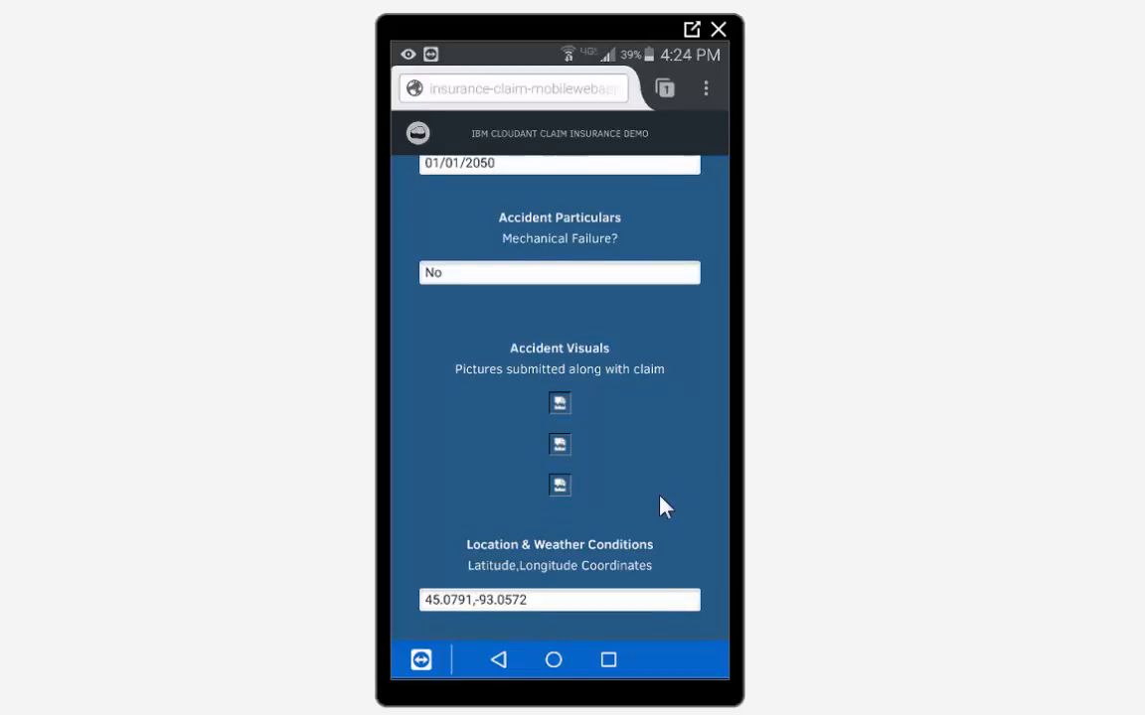
scroll(663, 507, down, 5)
scroll(664, 505, down, 1)
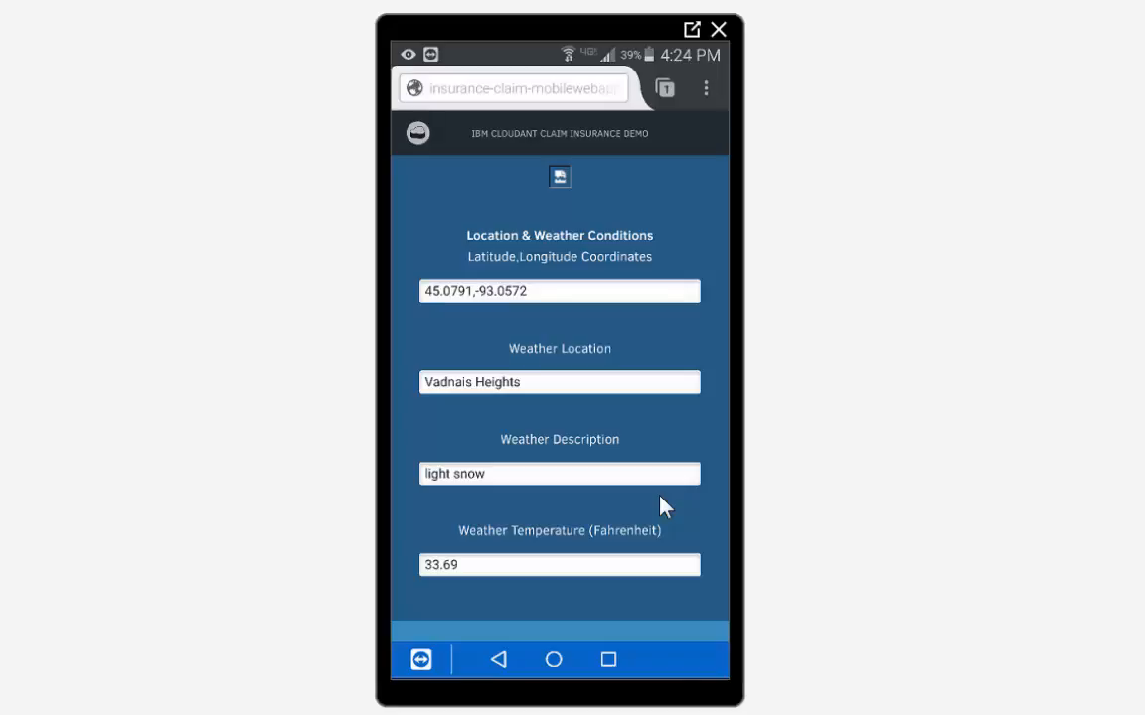
scroll(664, 506, down, 2)
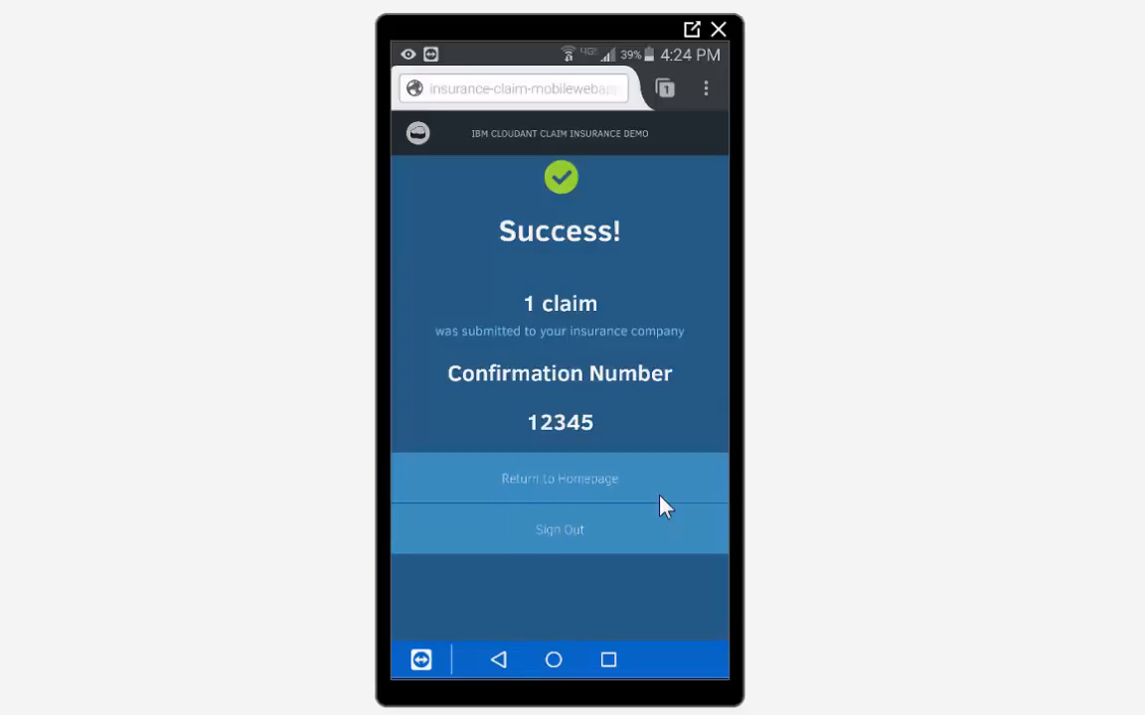
click(661, 506)
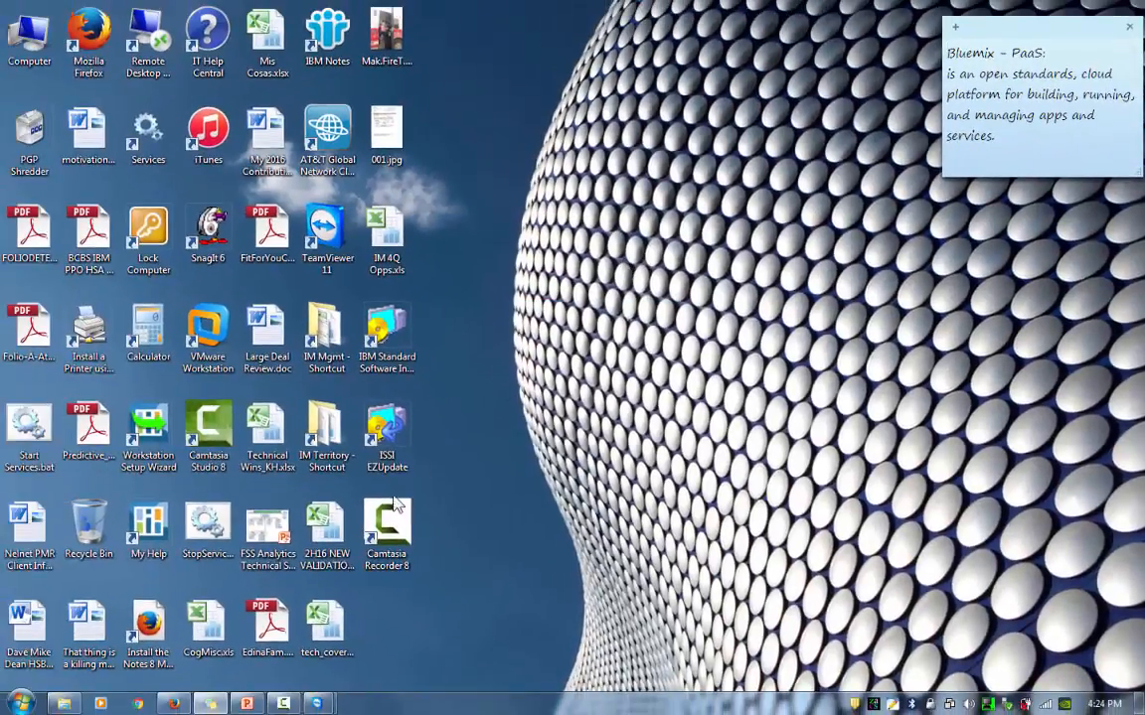
- Reload the databases, open the claims database and view document mydoc0.404332274675001's JSON fields
click(183, 702)
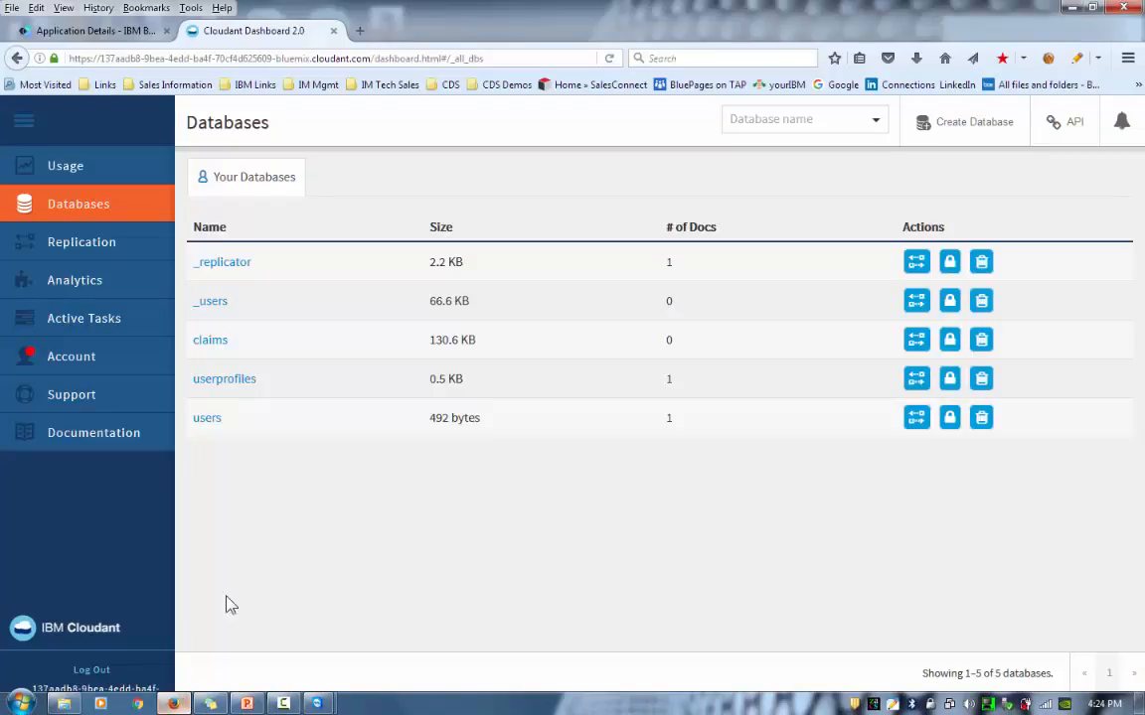
click(92, 204)
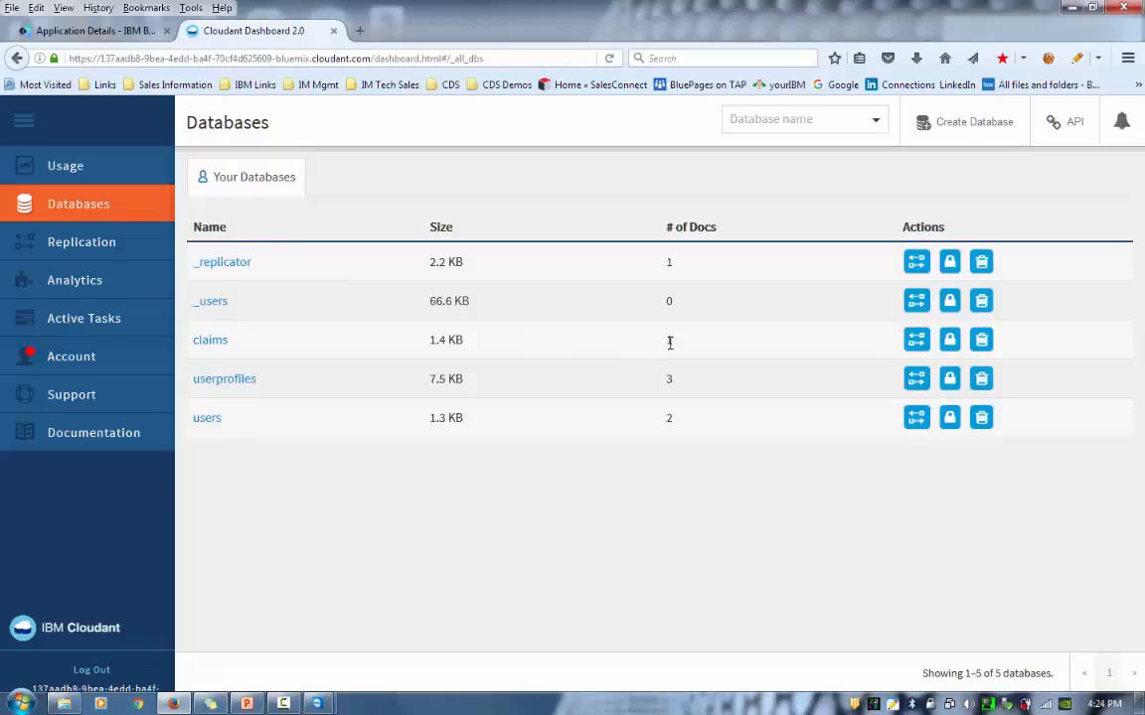
click(217, 343)
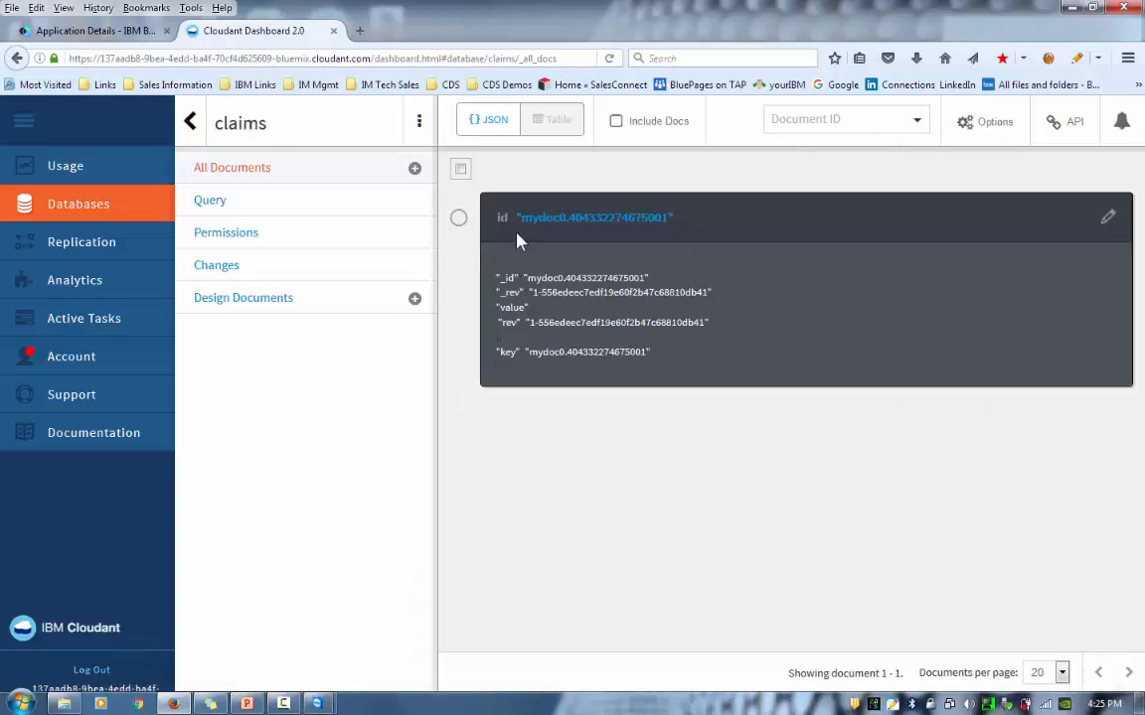
click(1104, 227)
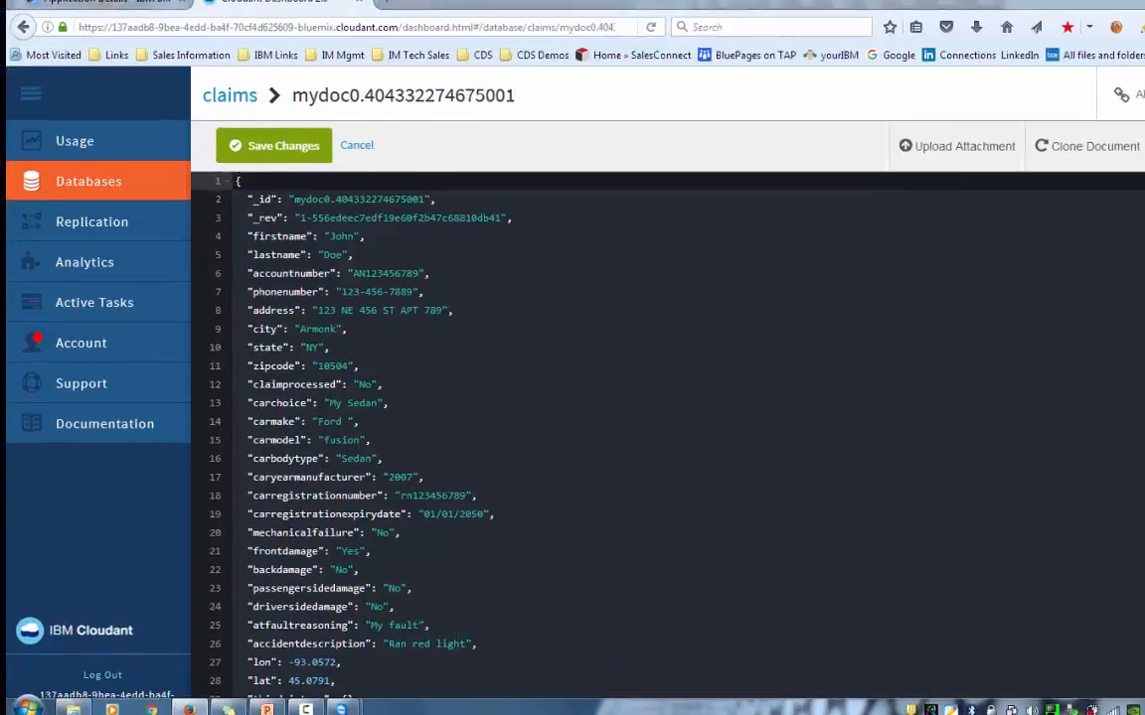
drag(1138, 276, 1137, 314)
scroll(1076, 351, down, 5)
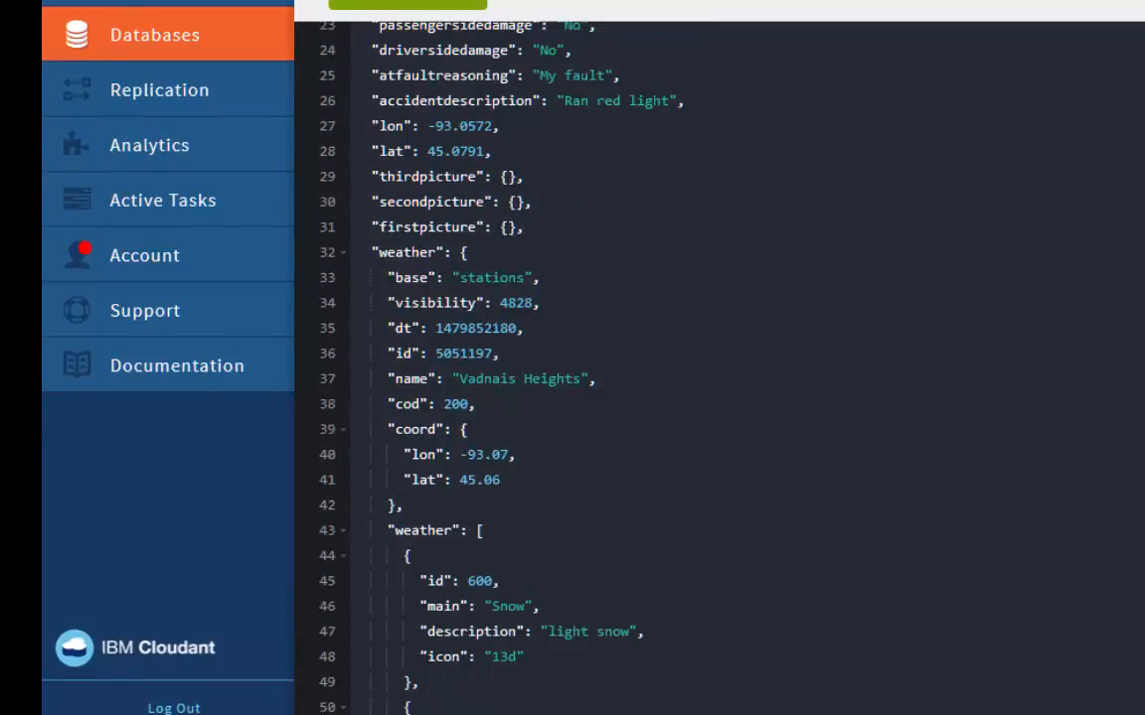
scroll(719, 367, down, 7)
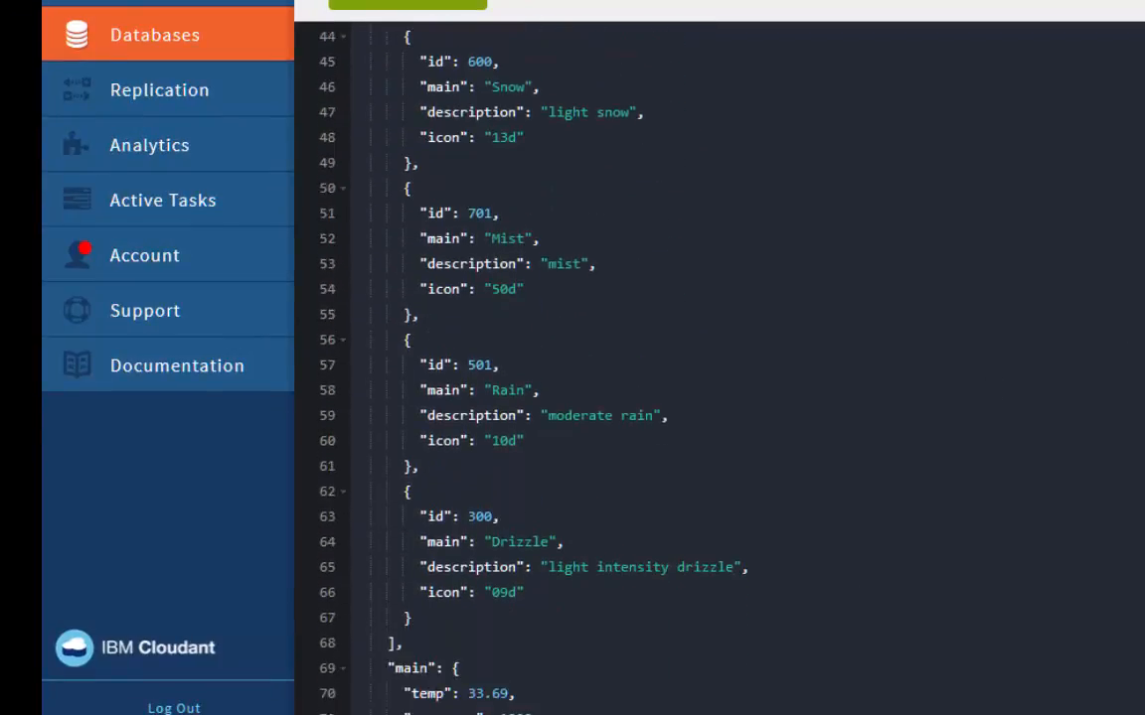
scroll(719, 368, down, 1)
scroll(719, 367, down, 3)
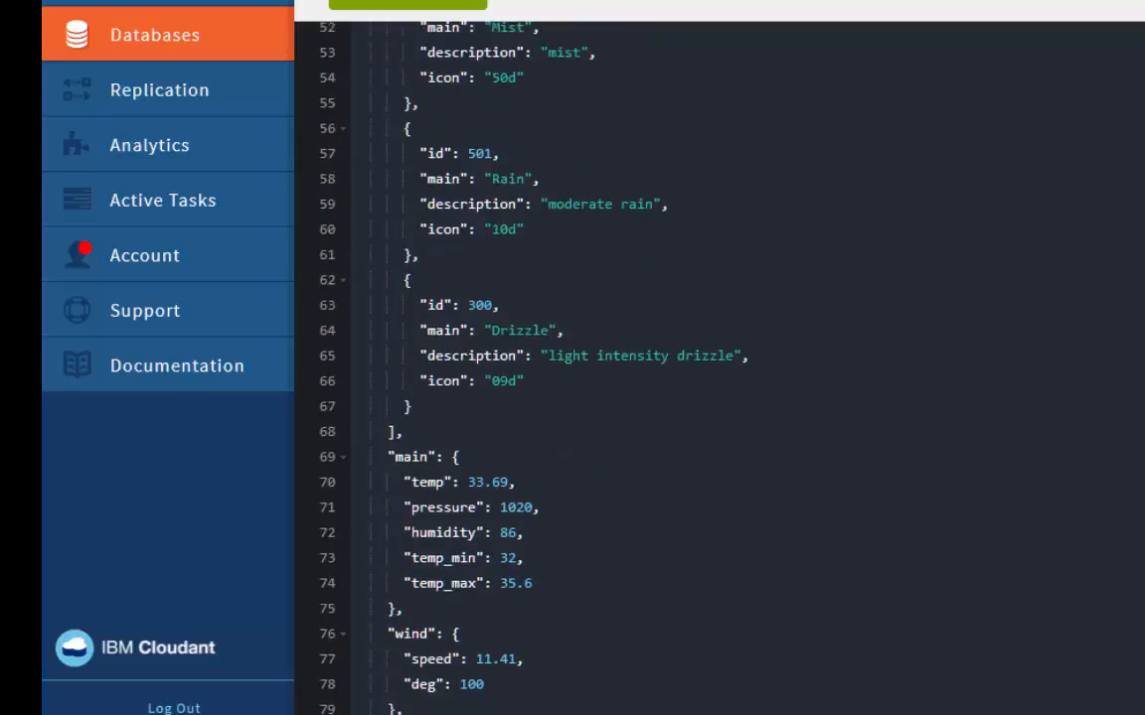
scroll(720, 368, down, 3)
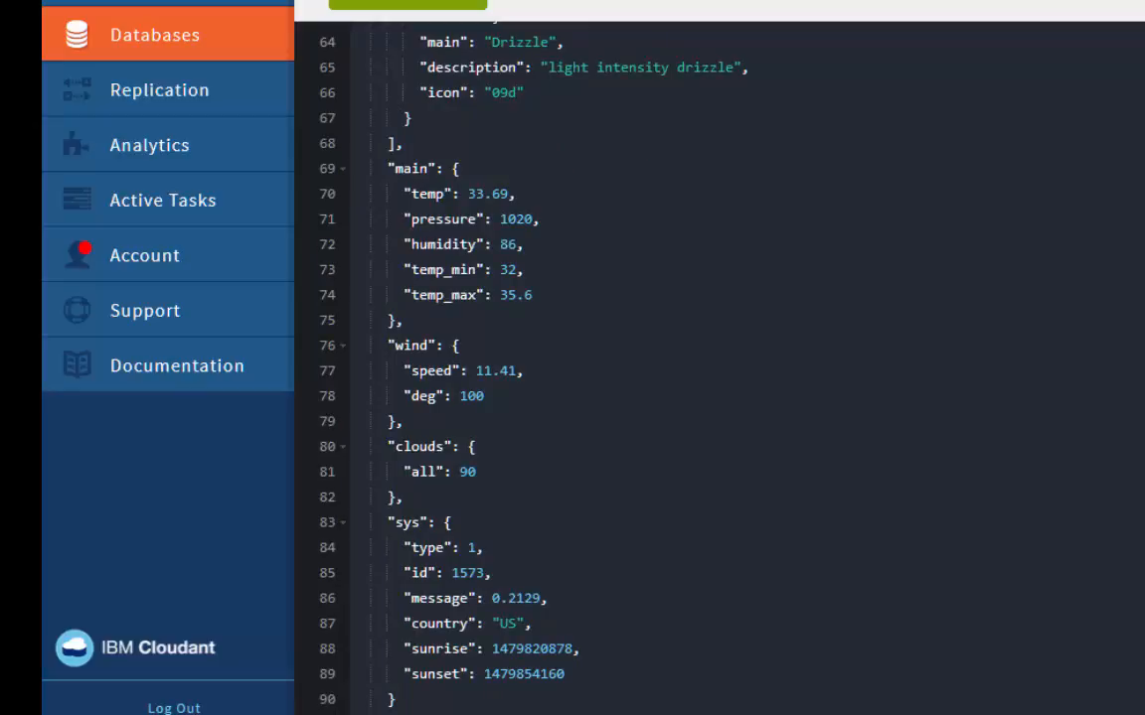
scroll(719, 367, up, 20)
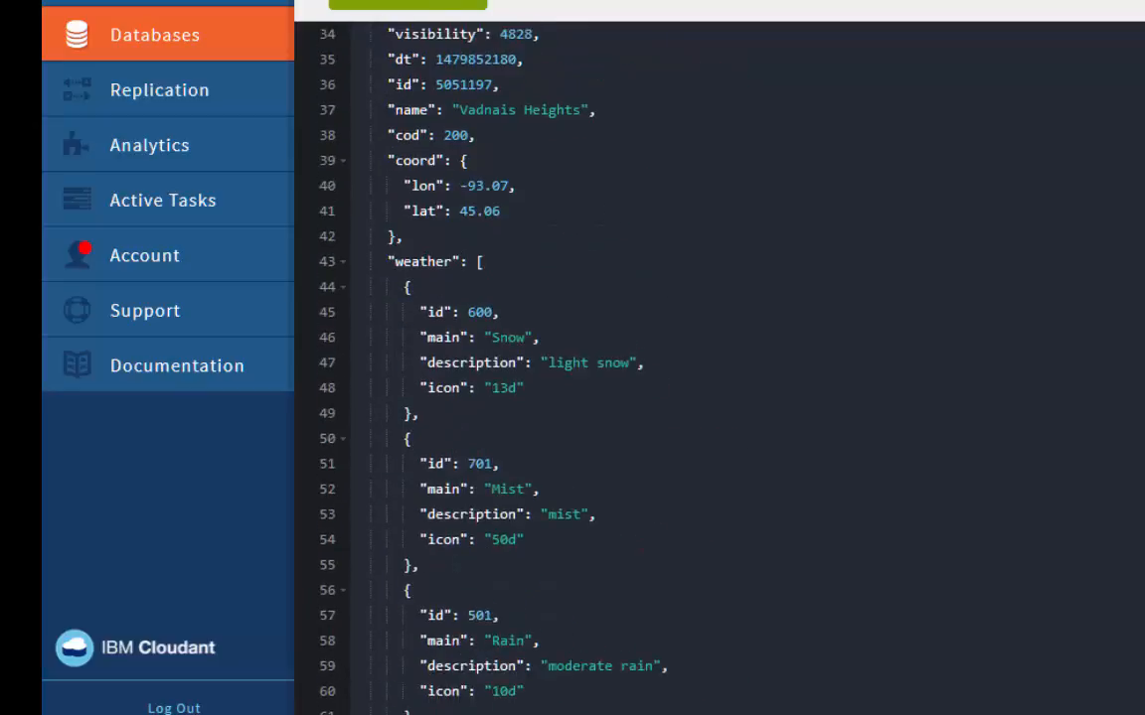
scroll(720, 367, up, 1)
scroll(720, 368, down, 18)
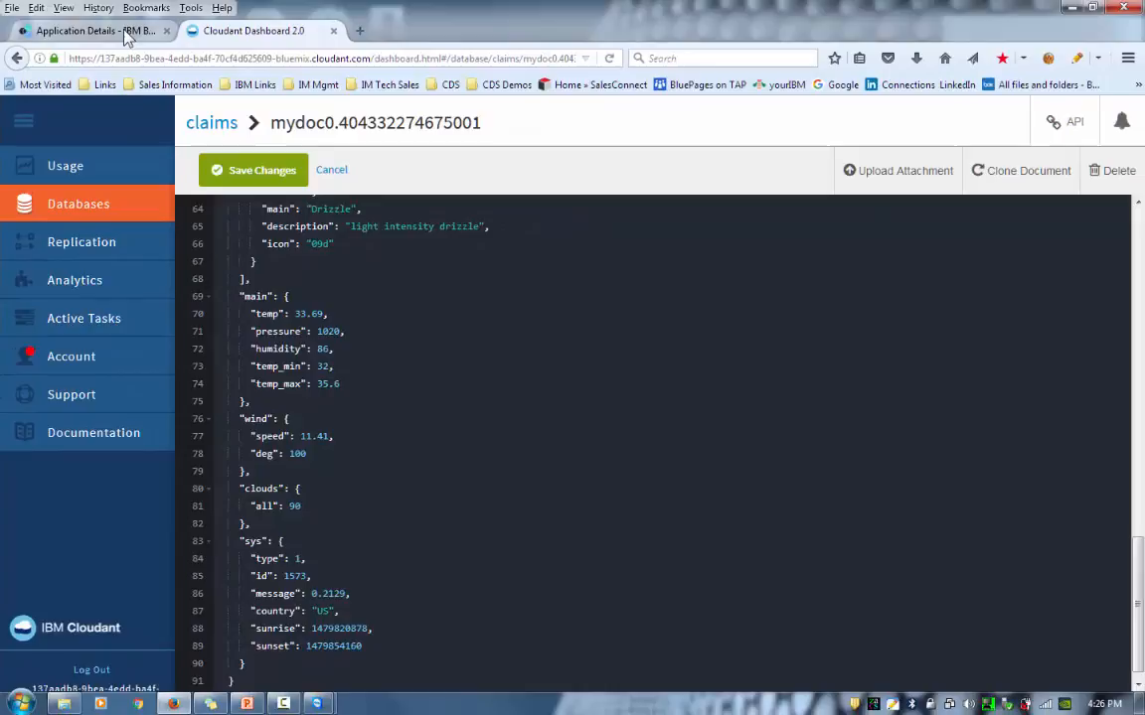
- Return to the claim app's details and choose Connect New to open the catalog
click(114, 31)
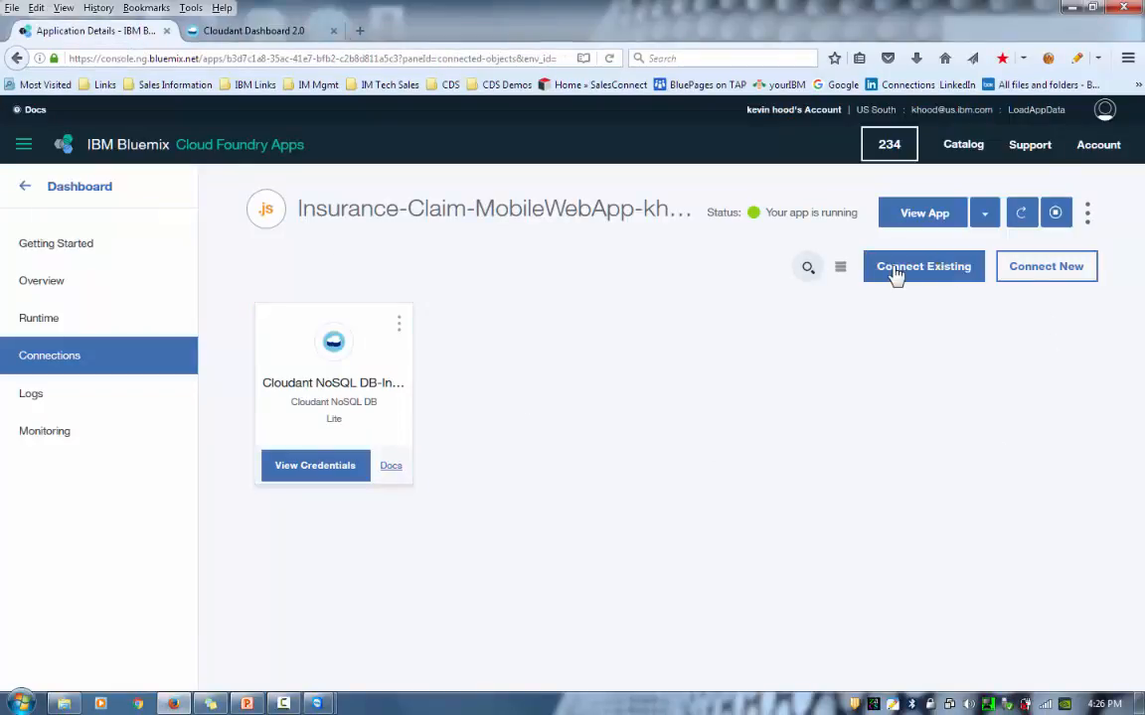
click(1045, 272)
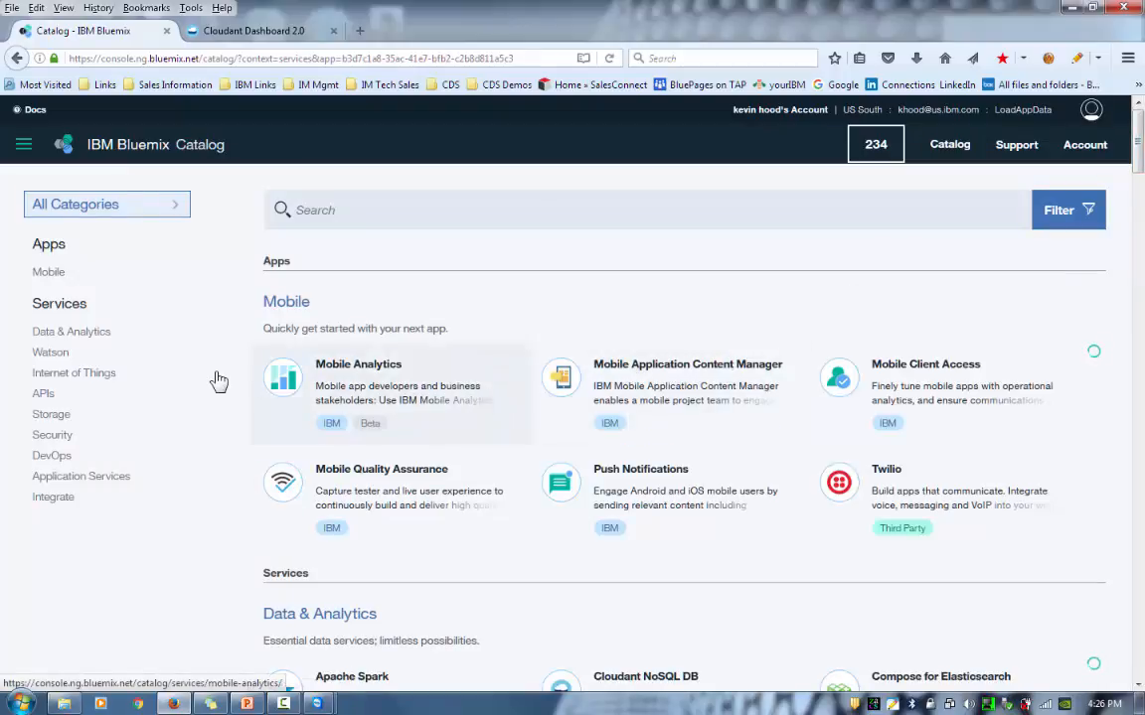
- Choose dashDB for Analytics from the catalog's Data & Analytics services
click(89, 339)
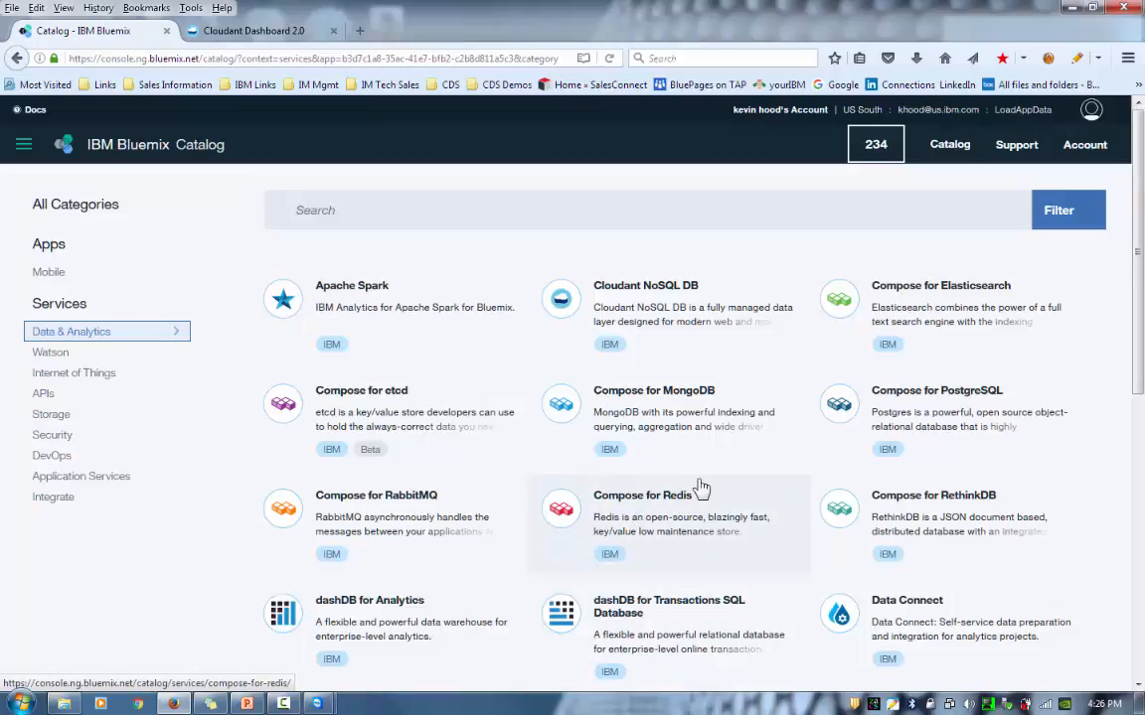
click(355, 629)
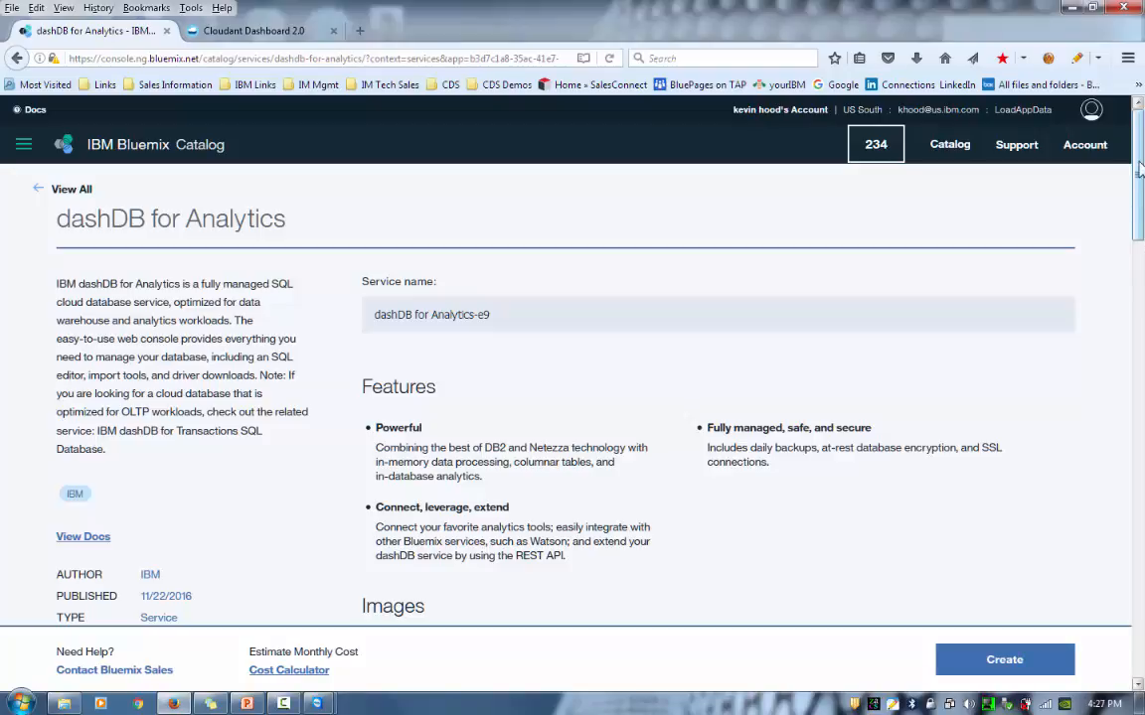
- Create the dashDB for Analytics service on the Entry plan and dismiss the confirmation
drag(1139, 194, 1140, 347)
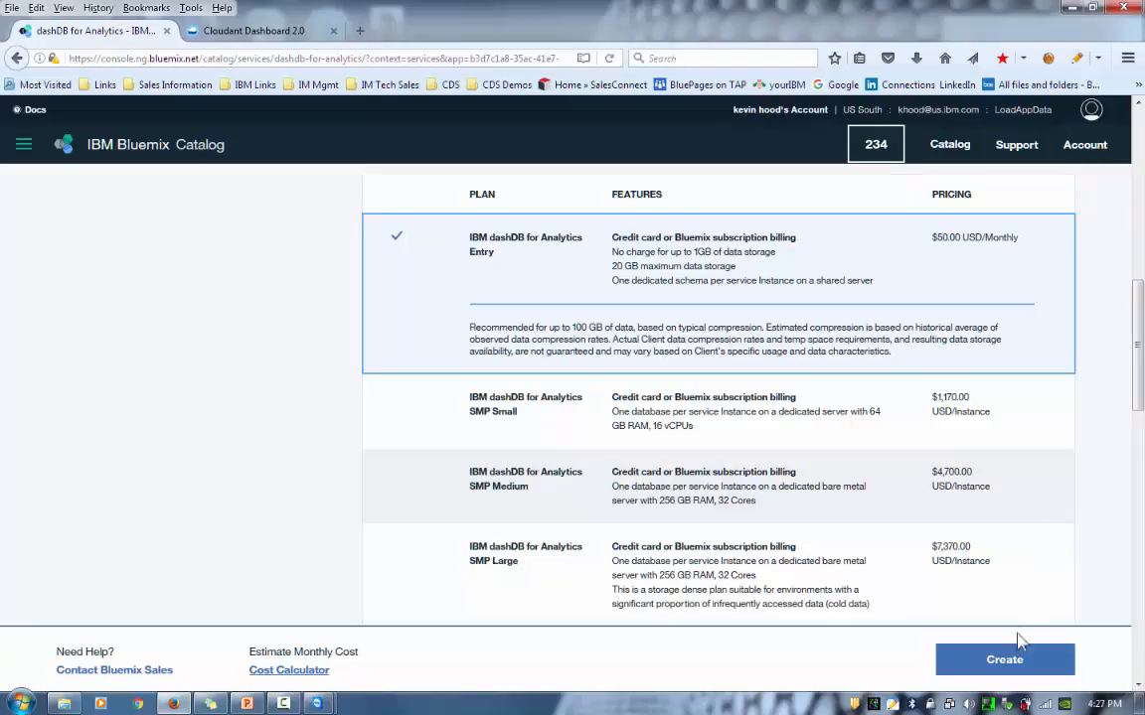
click(1005, 669)
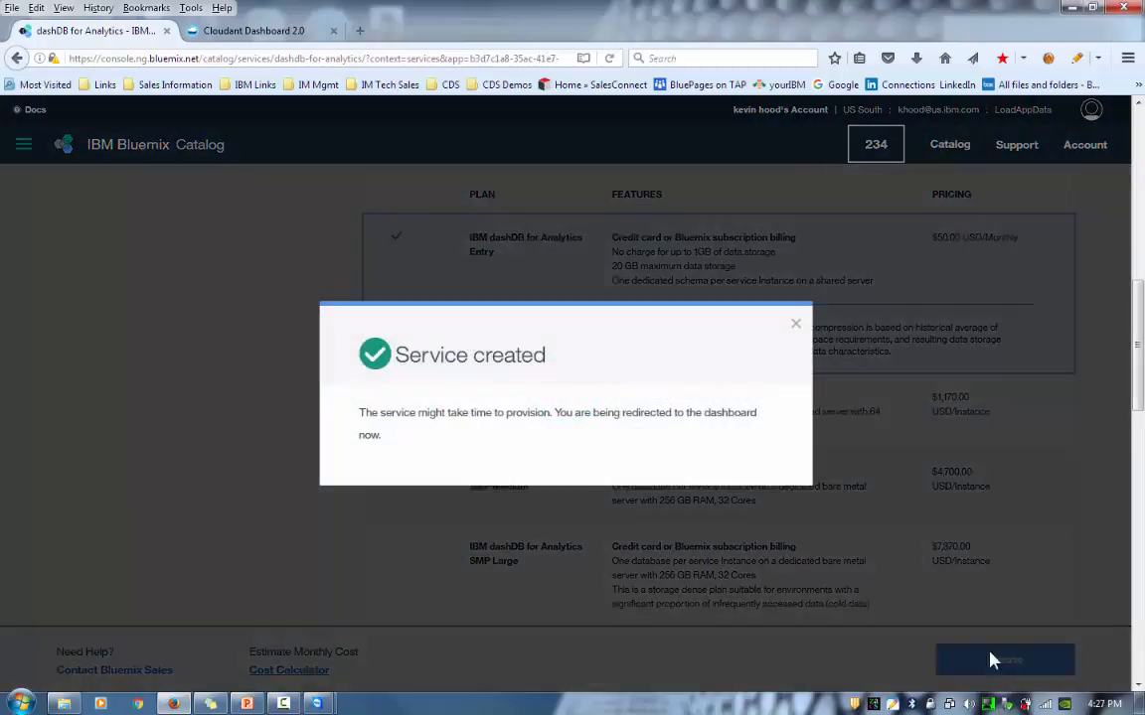
click(795, 325)
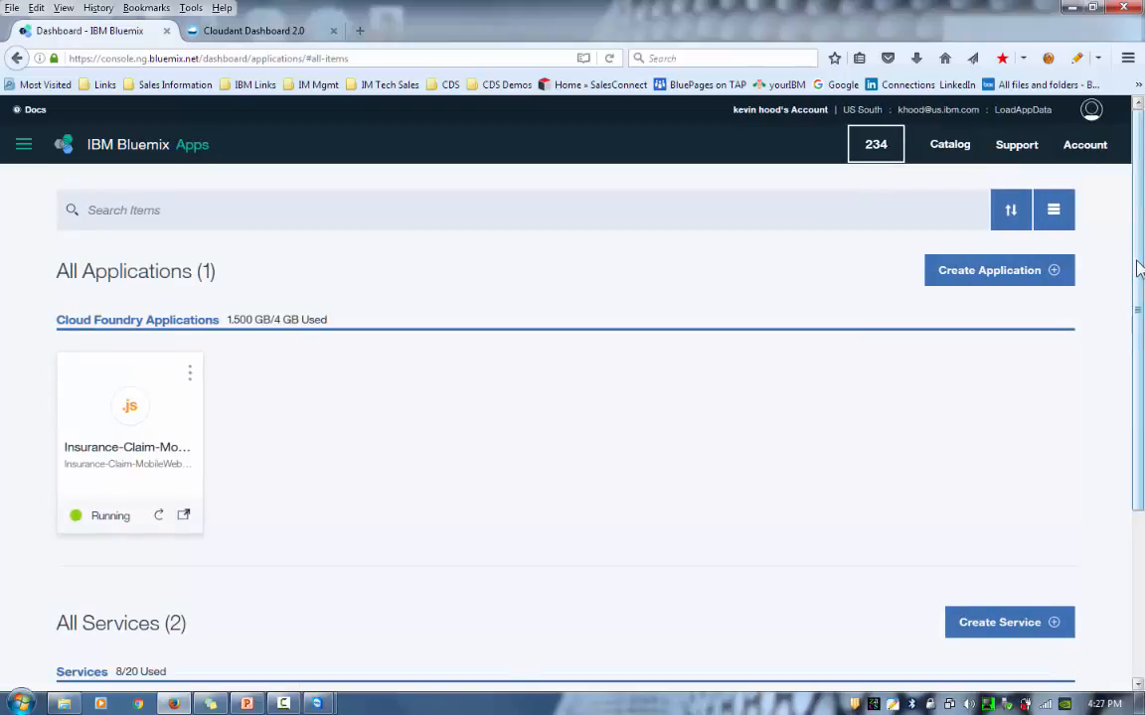
- Confirm dashDB for Analytics appears under All Services, then go back to the Cloudant claim document
drag(1138, 268, 1141, 437)
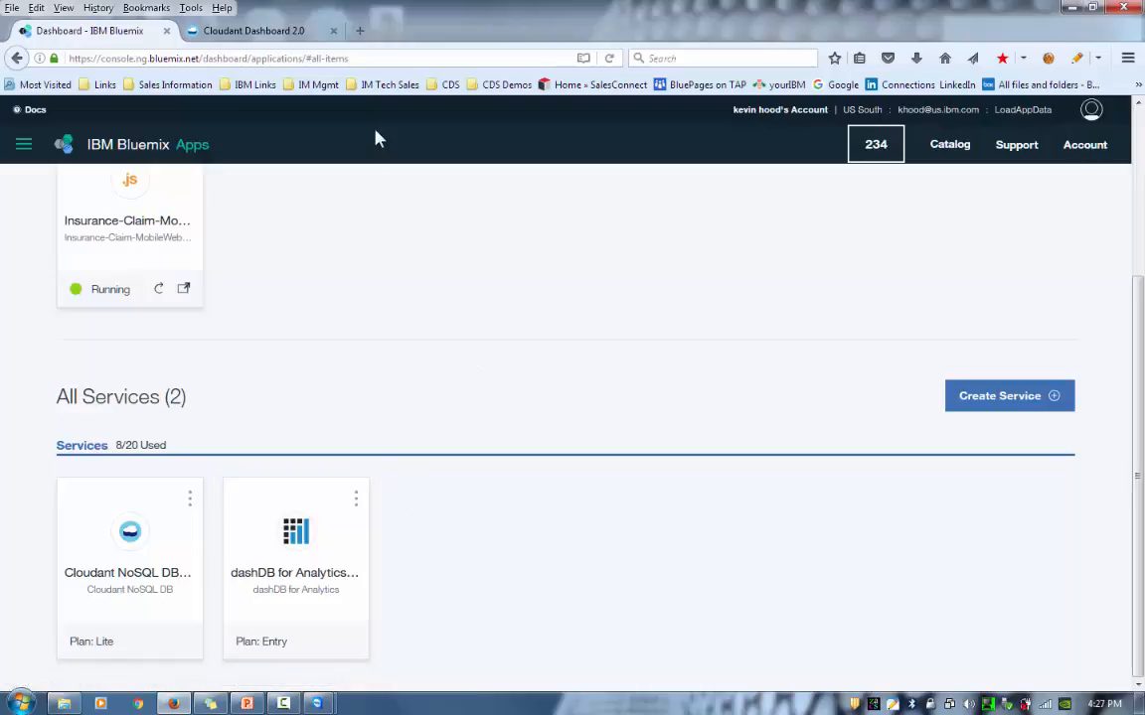
click(286, 34)
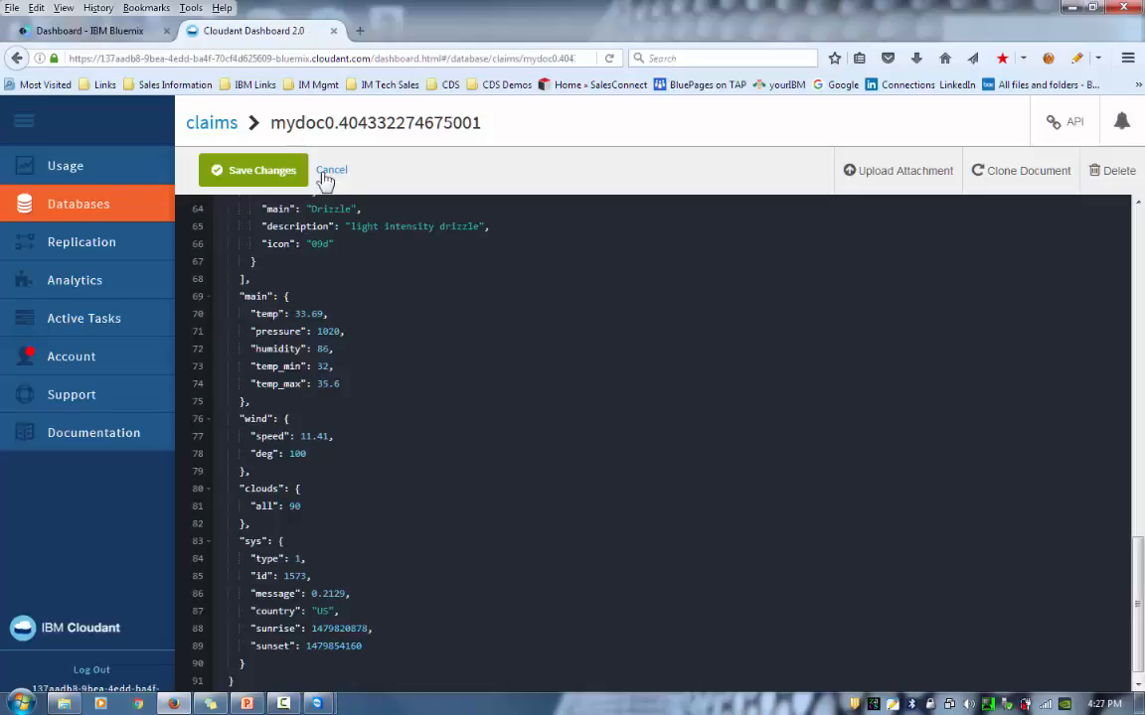
- Start a new analytics warehouse and sign in to Bluemix with the IBM ID credentials
click(85, 289)
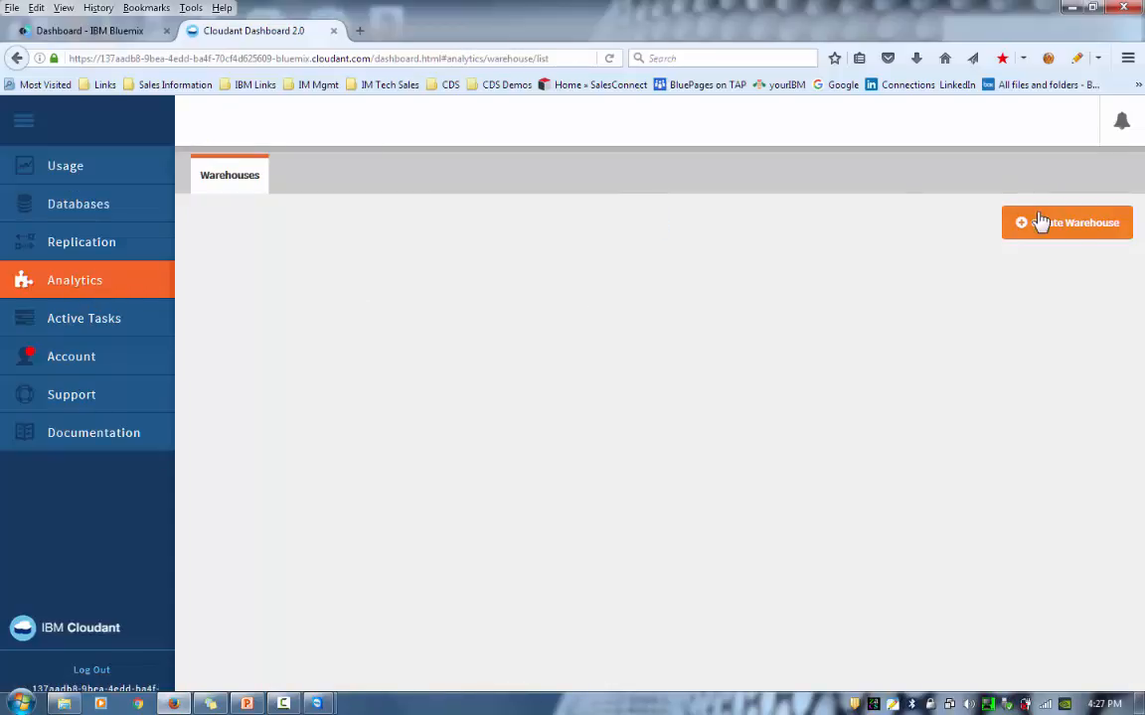
click(1071, 224)
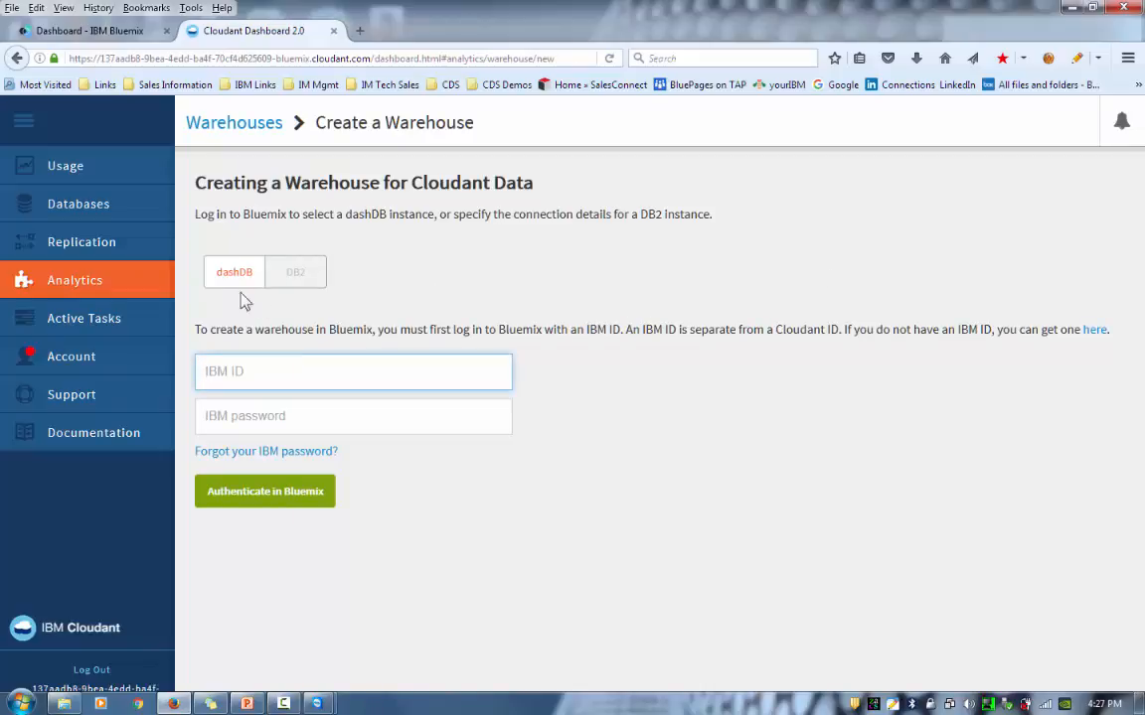
click(231, 370)
click(276, 497)
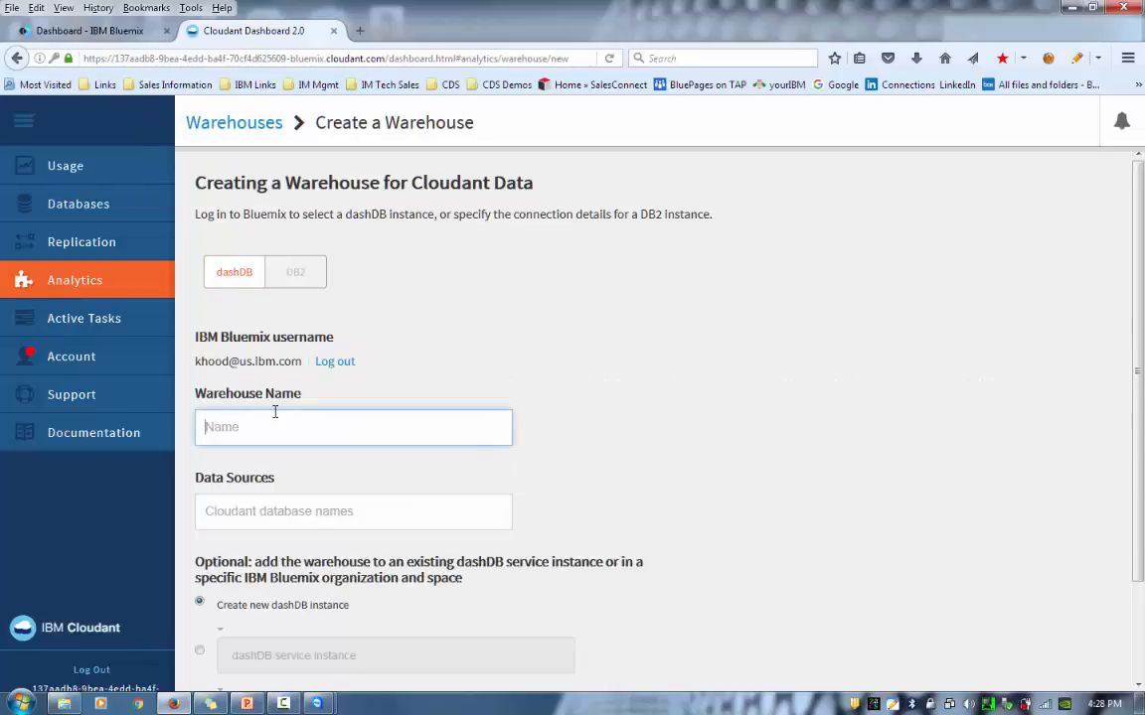
- Name the warehouse analyticsWH, add the claims database as its source, and enable Customize Schema
text(analyticsWH)
click(236, 514)
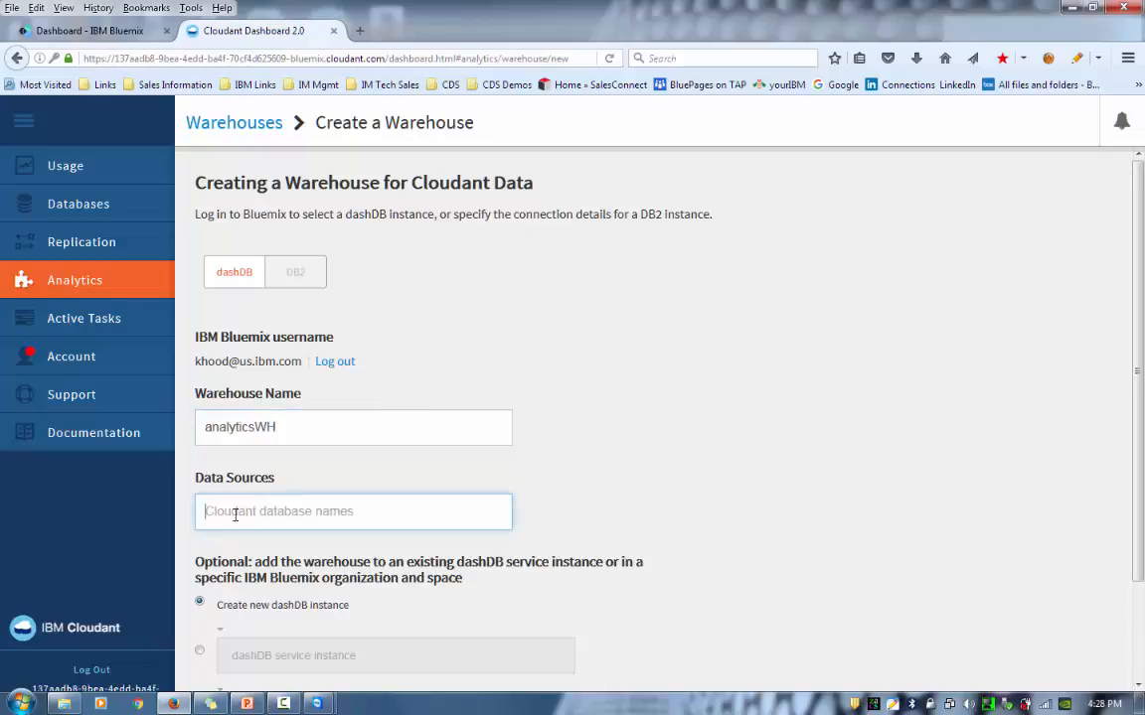
text(claims)
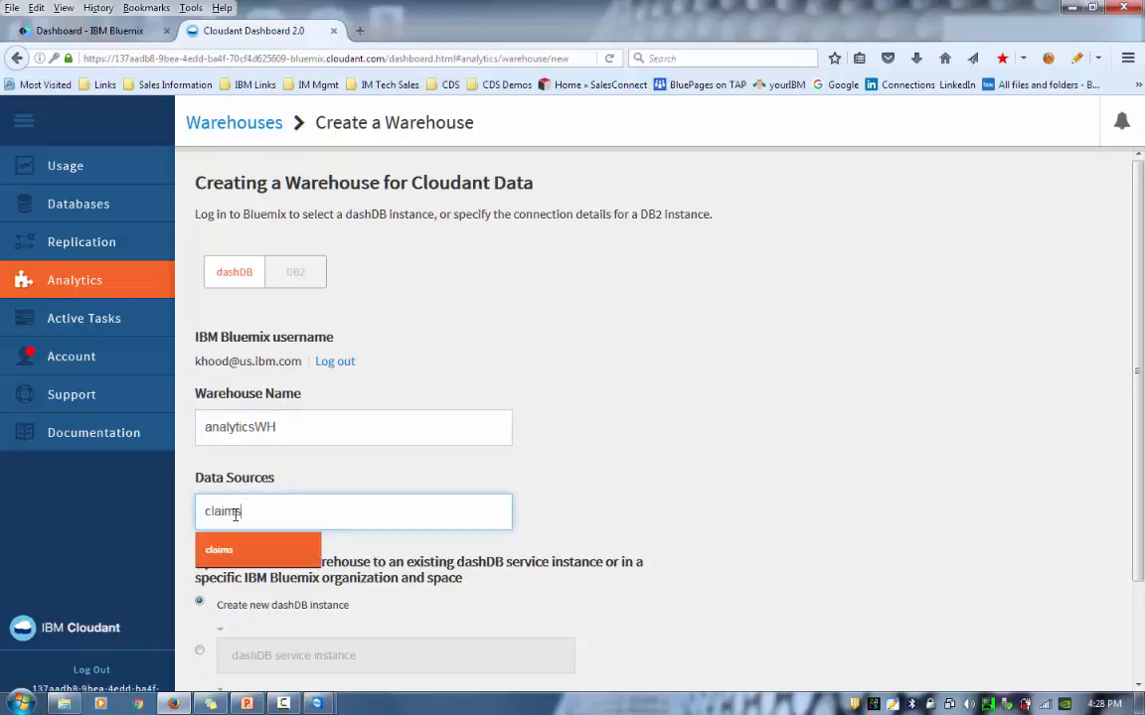
click(238, 556)
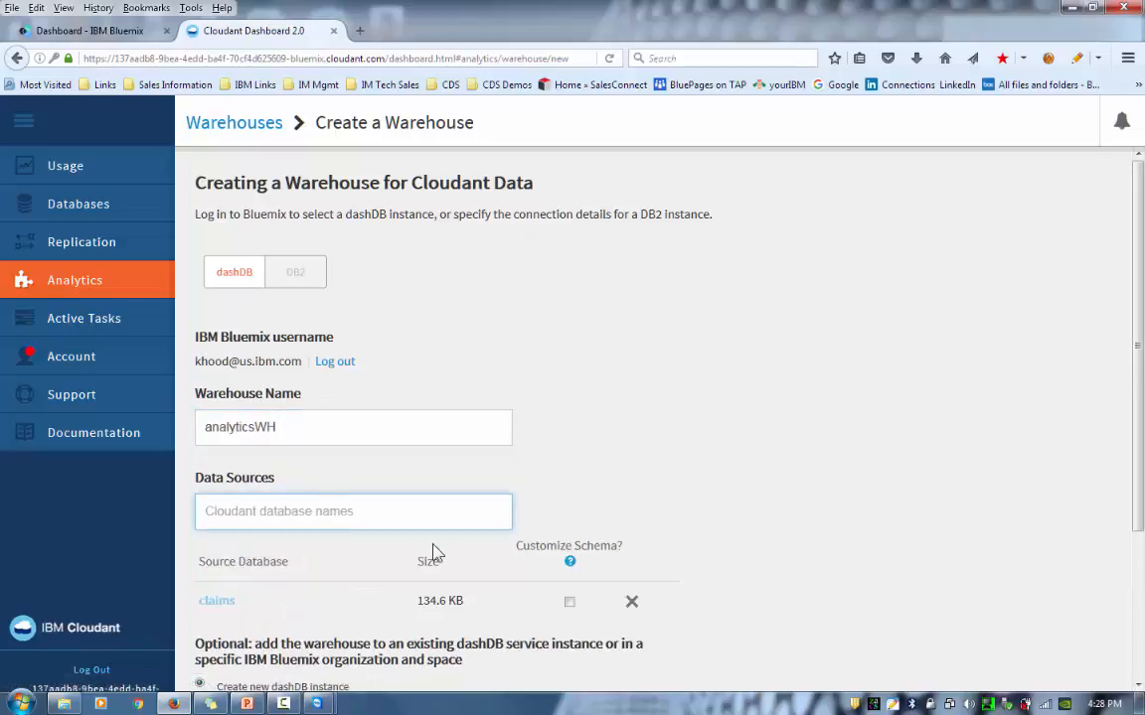
scroll(949, 561, down, 3)
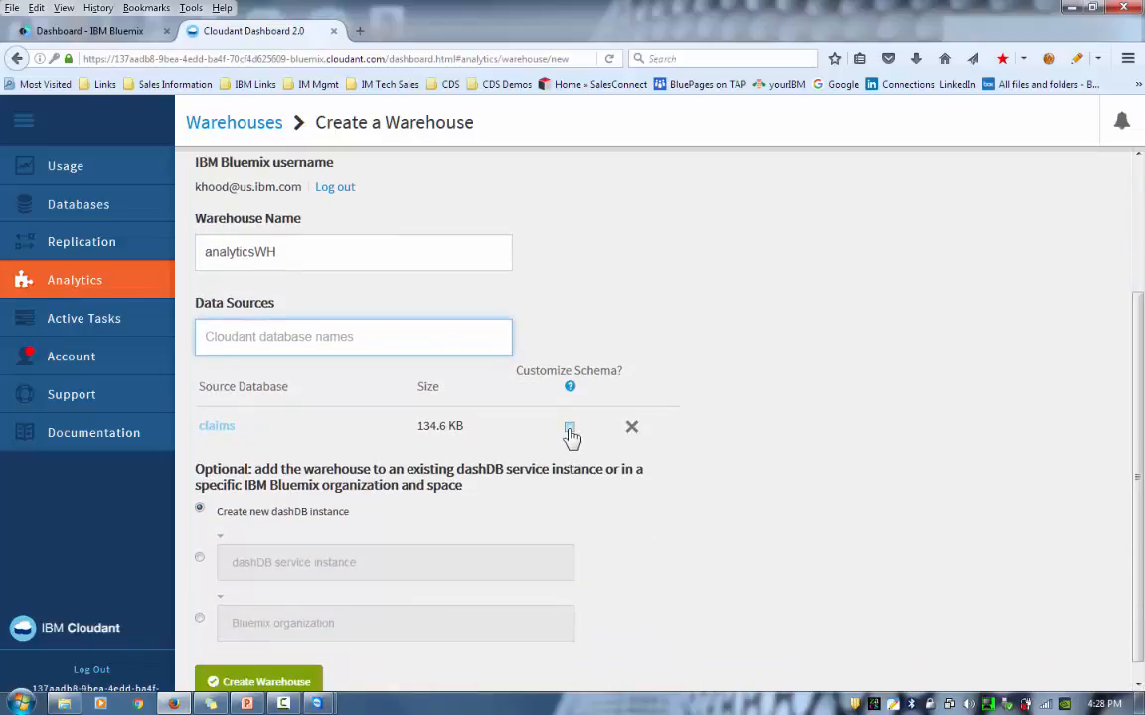
click(571, 431)
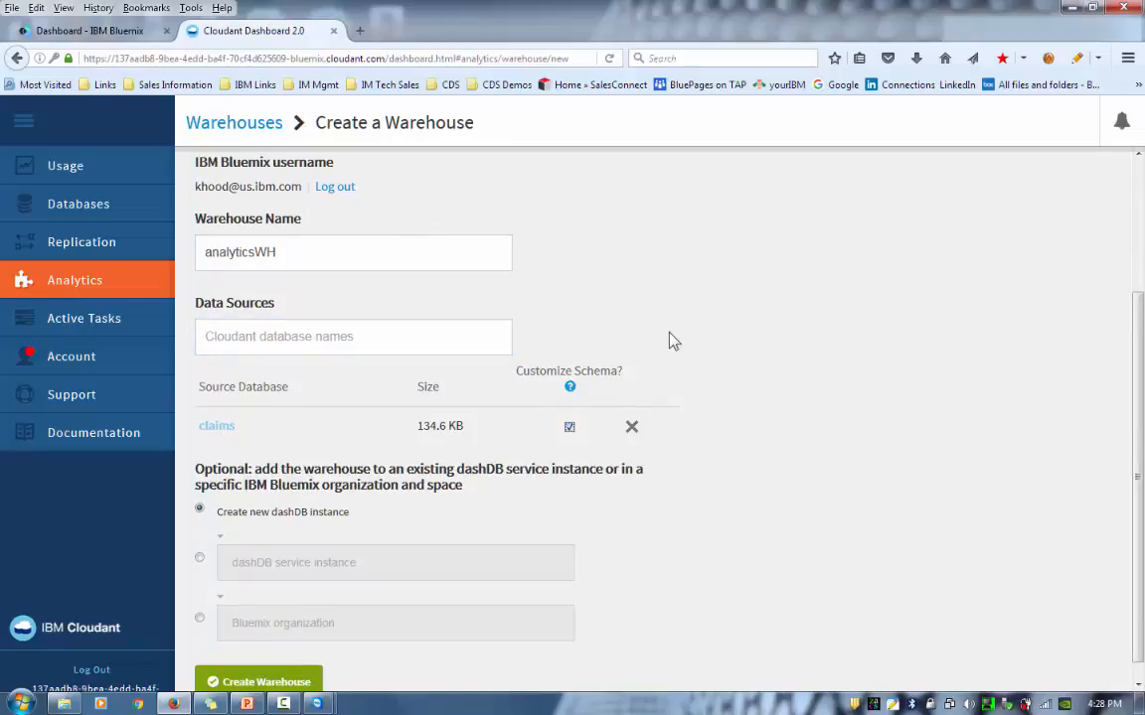
- Use the existing dashDB for Analytics-e9 service instance and create the warehouse
scroll(1141, 383, down, 1)
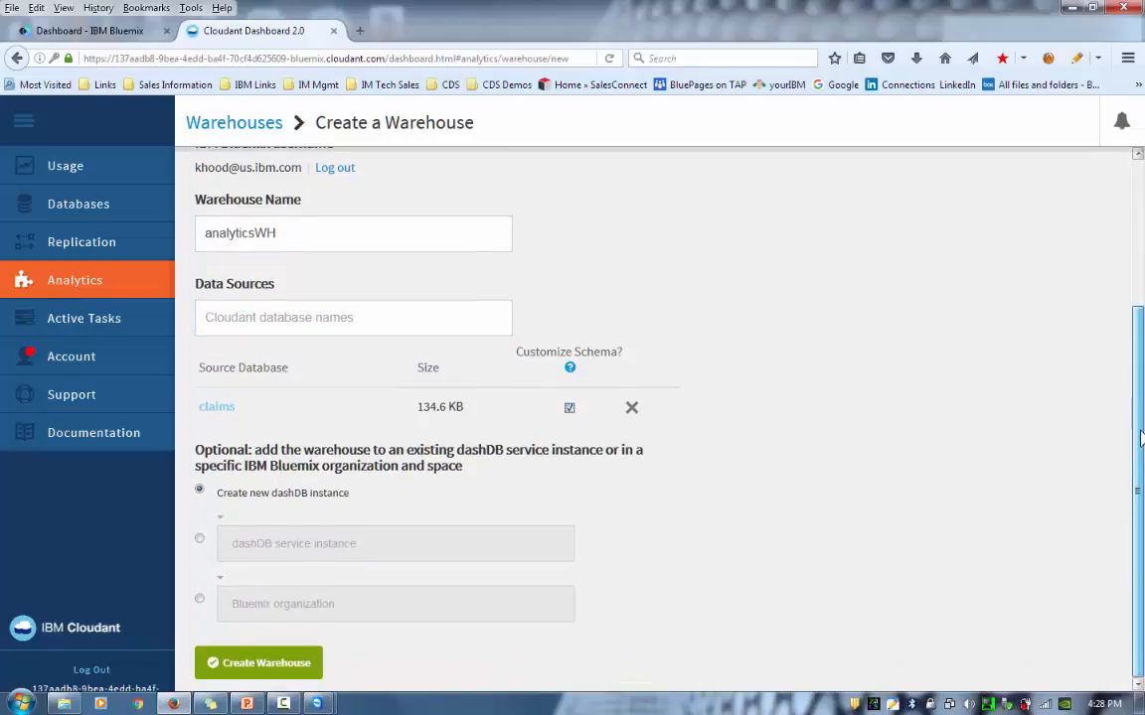
click(200, 541)
click(229, 544)
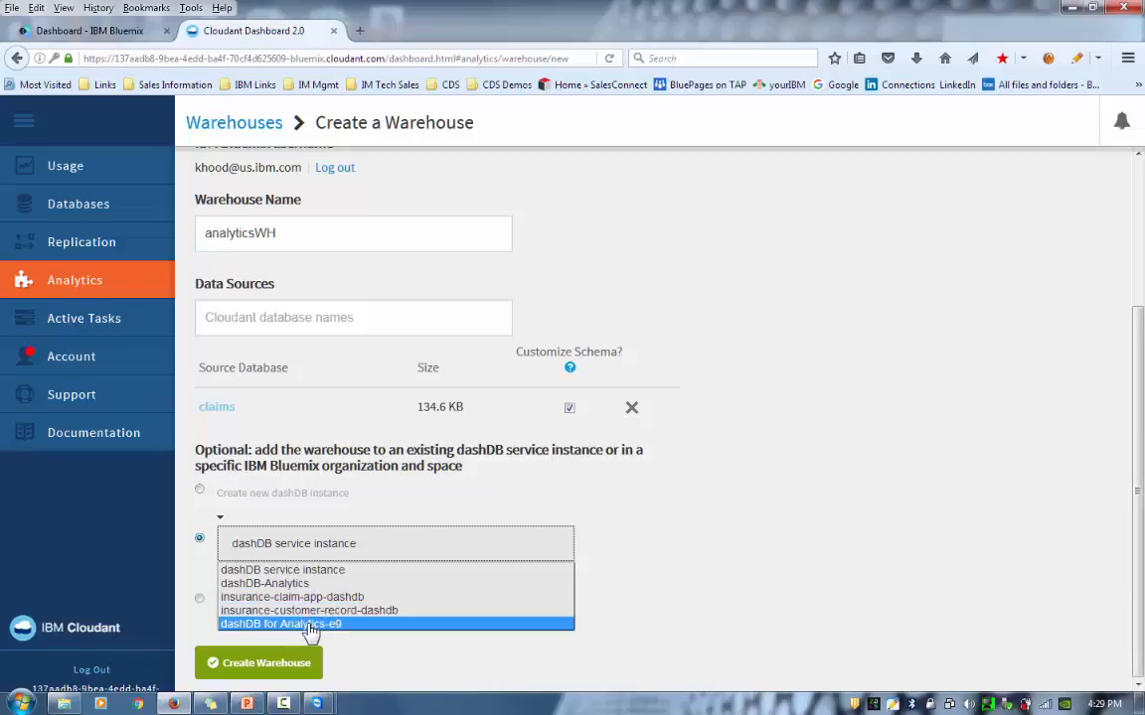
click(311, 624)
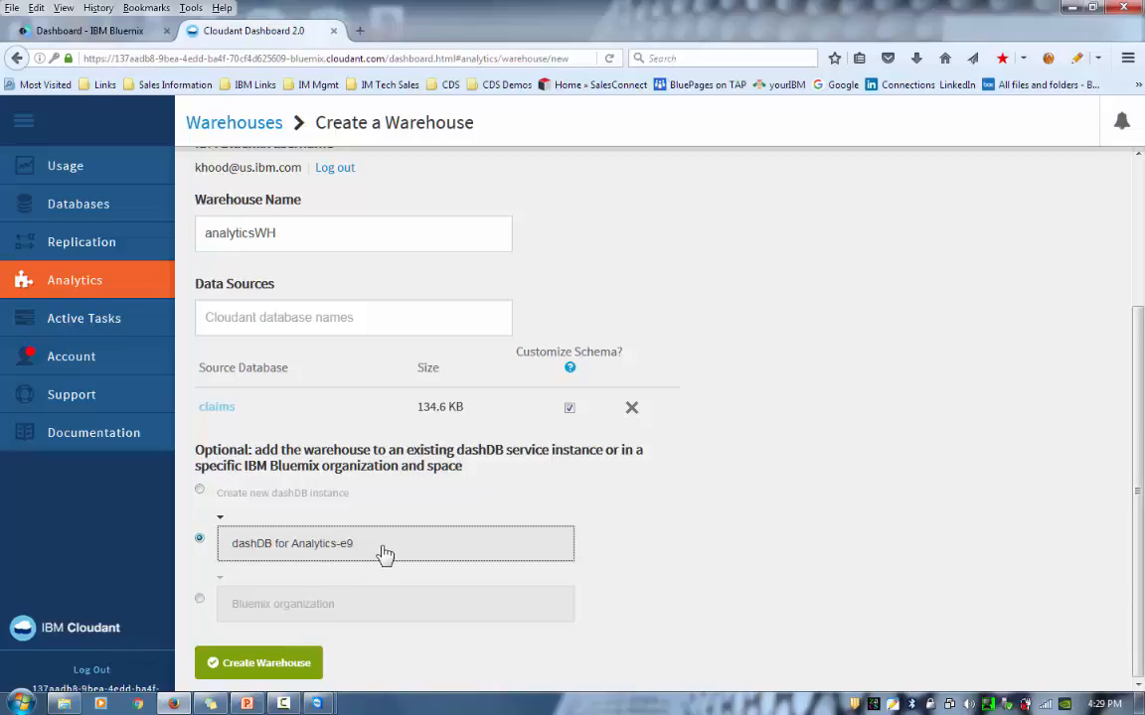
click(273, 668)
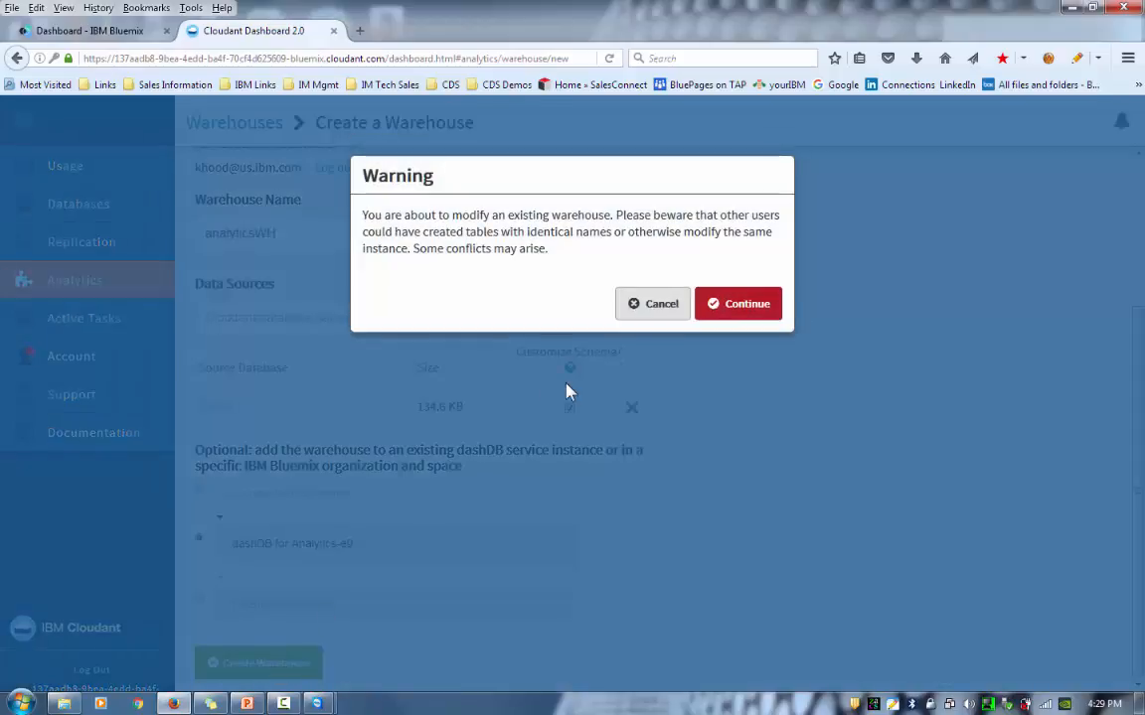
- Continue past the existing-warehouse warning, then customise the schema of the claims source
click(755, 314)
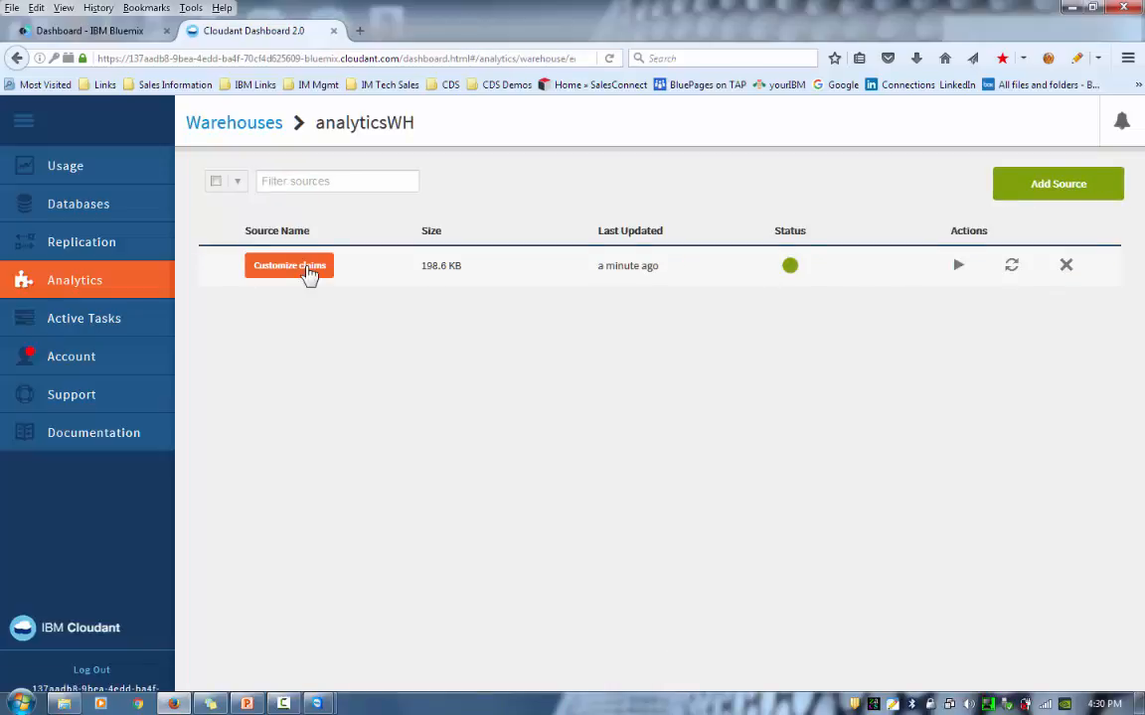
click(308, 269)
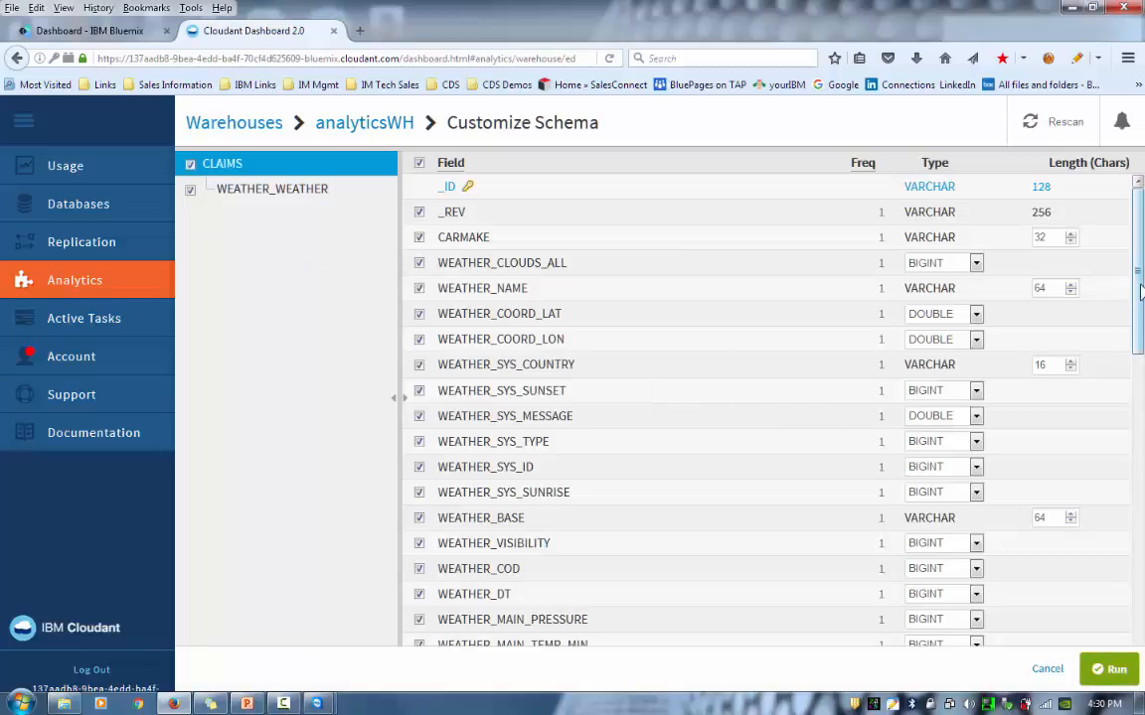
- Review the CLAIMS fields, such as ADDRESS VARCHAR 128 and LAT DOUBLE, then save and run the schema
drag(1139, 291, 1141, 575)
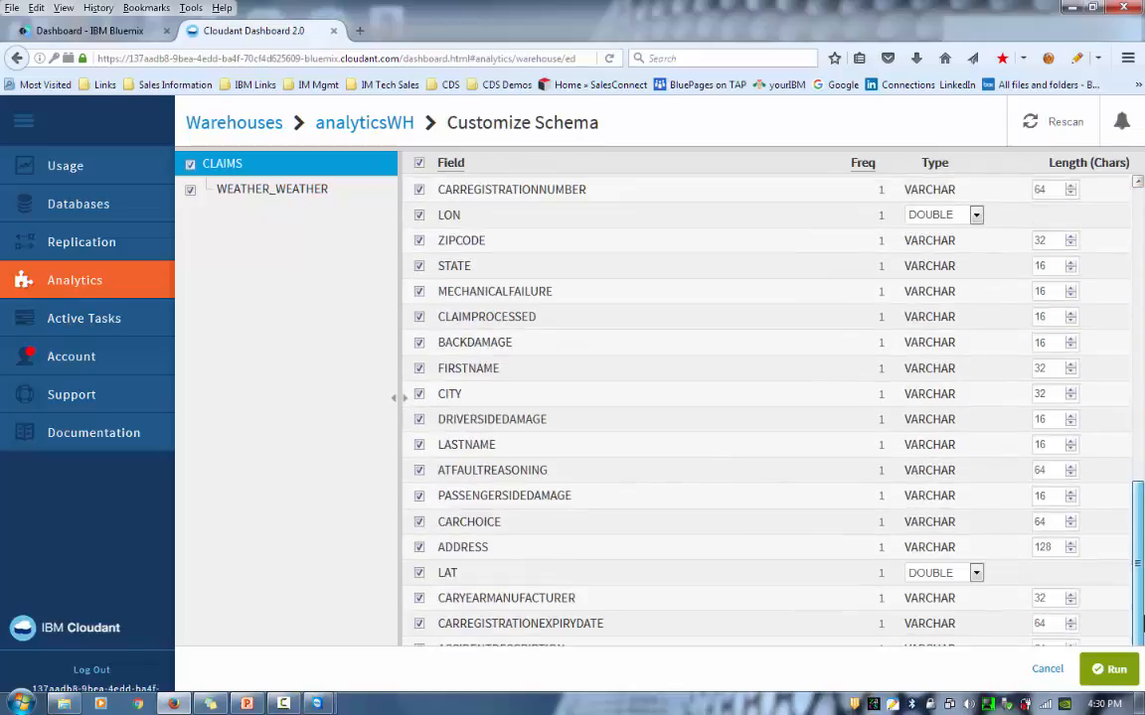
click(1114, 670)
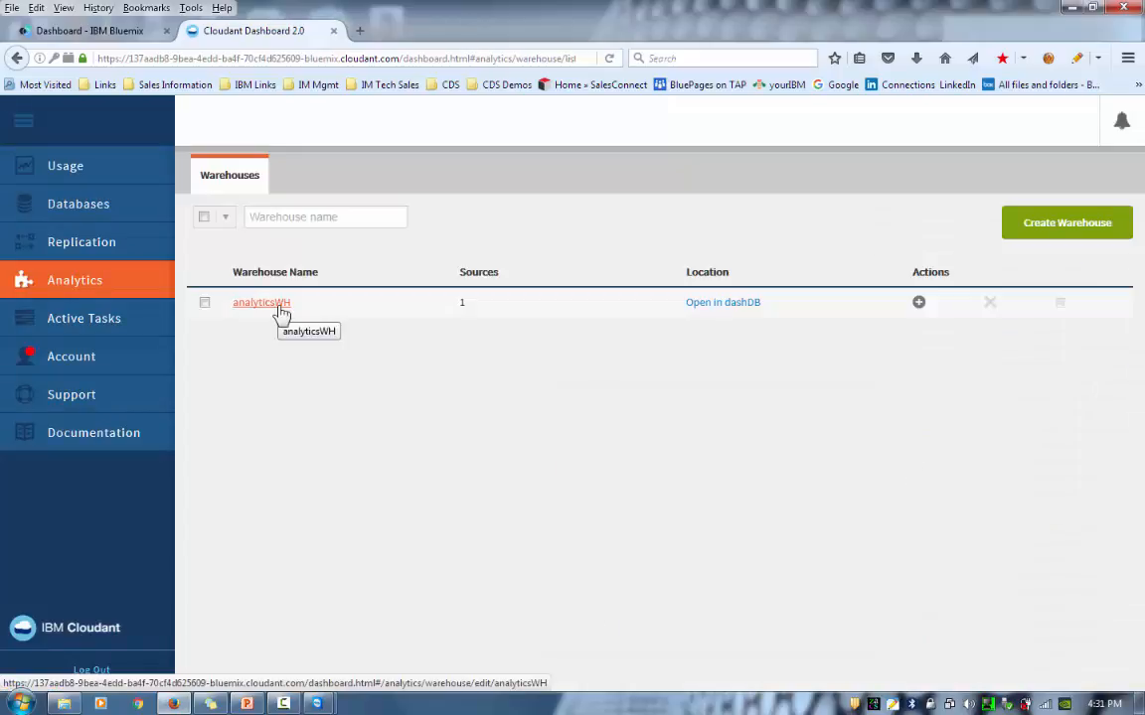
- Open analyticsWH in dashDB and go to Analytics > Tables
click(732, 305)
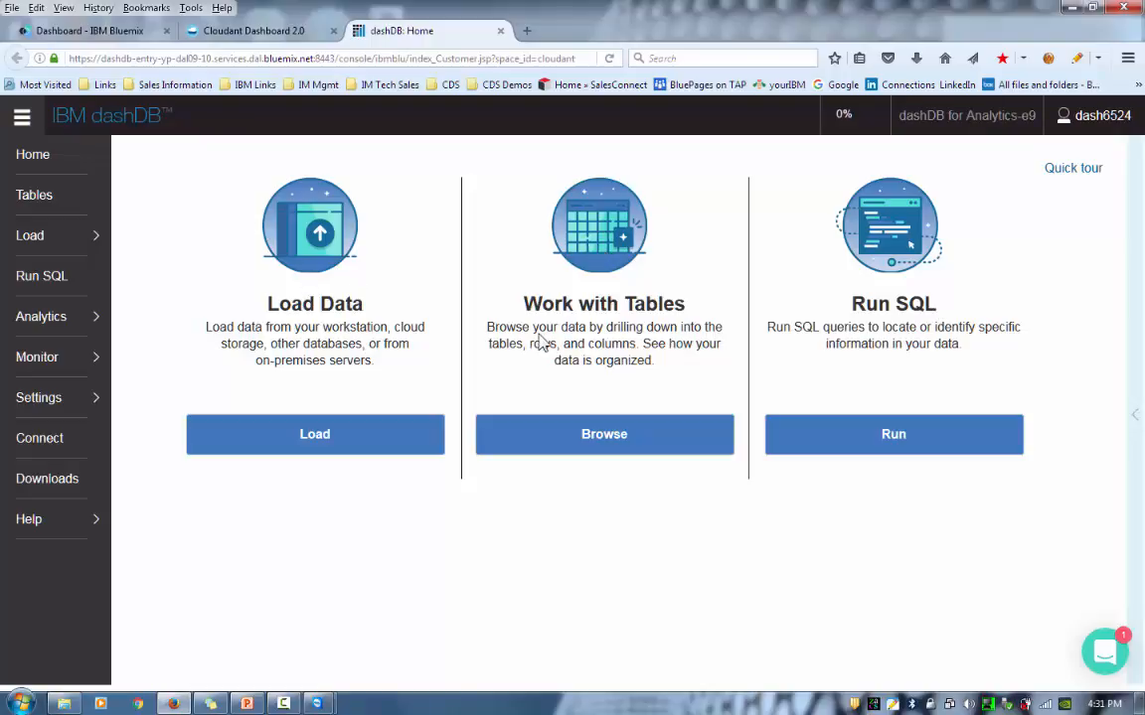
click(48, 328)
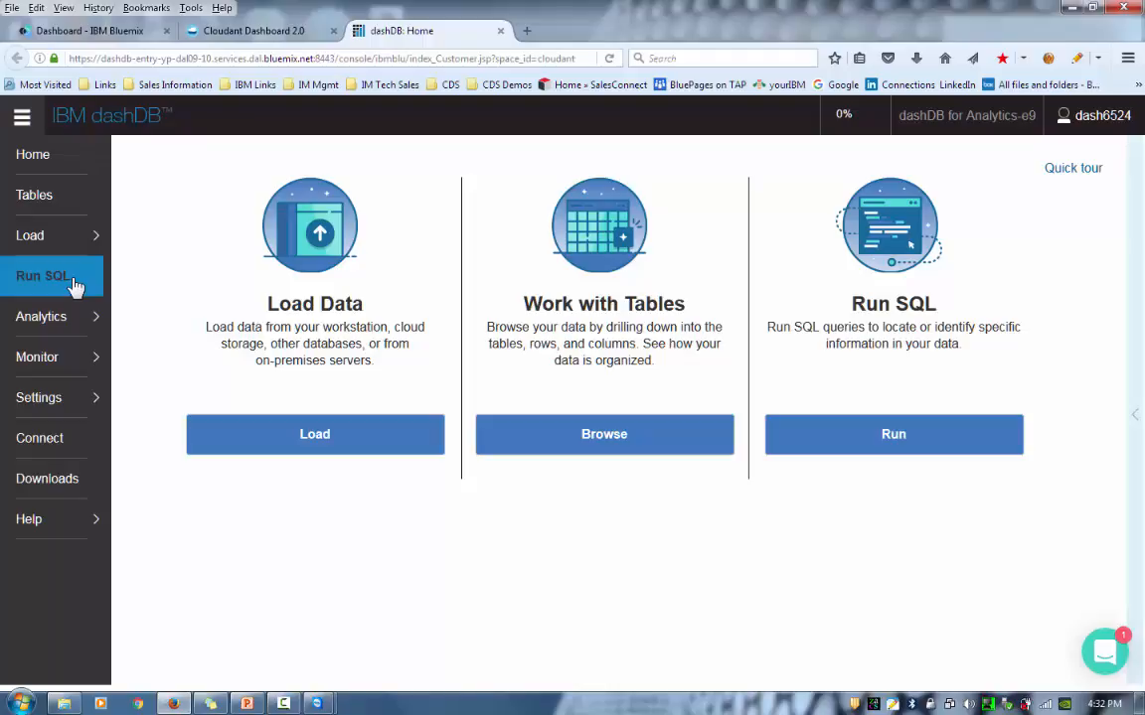
click(46, 206)
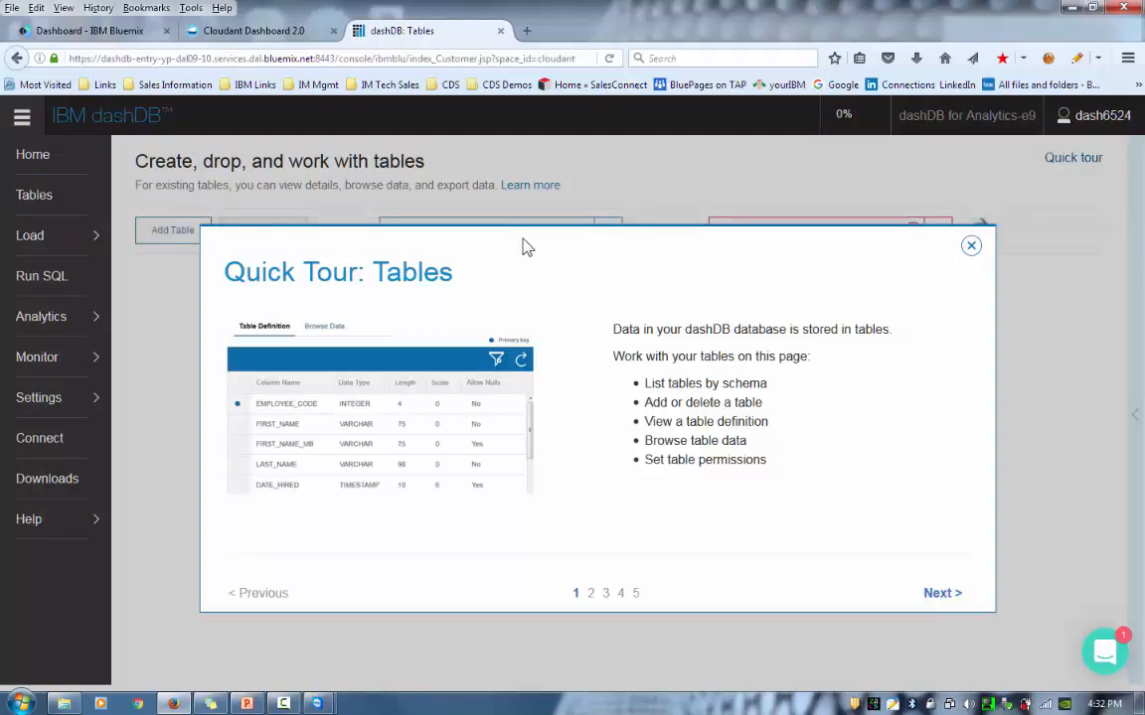
- Browse the replicated claim row in the CLAIMS table, then return to the Cloudant Dashboard
click(970, 245)
click(940, 237)
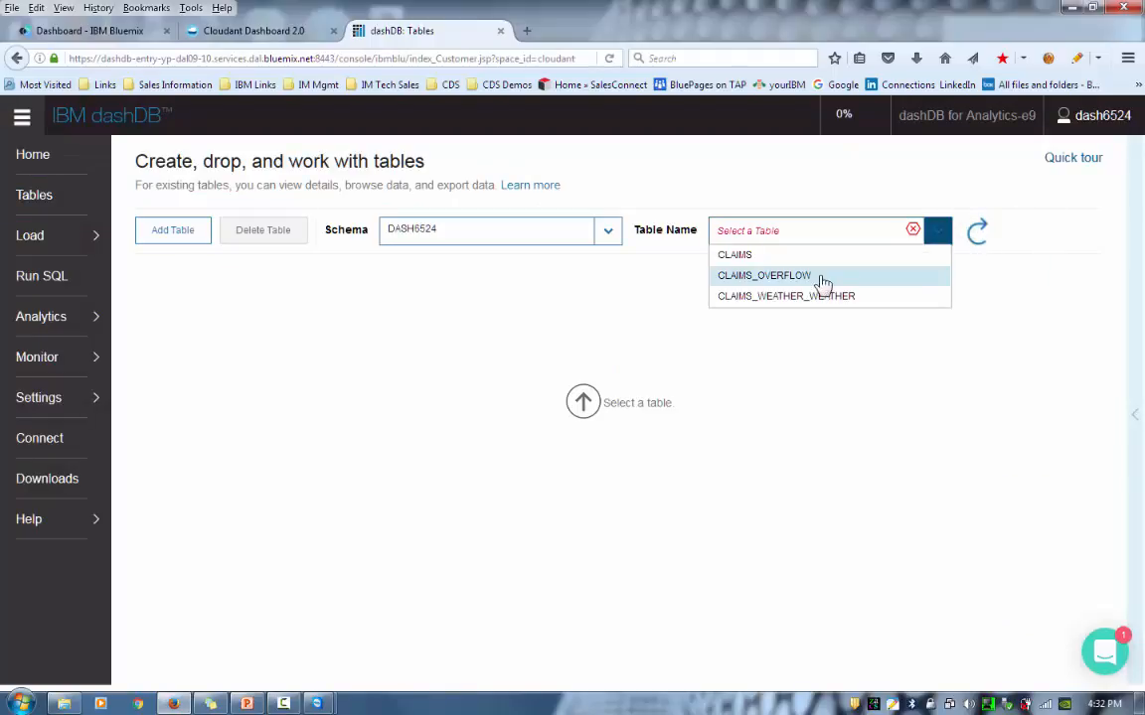
click(752, 256)
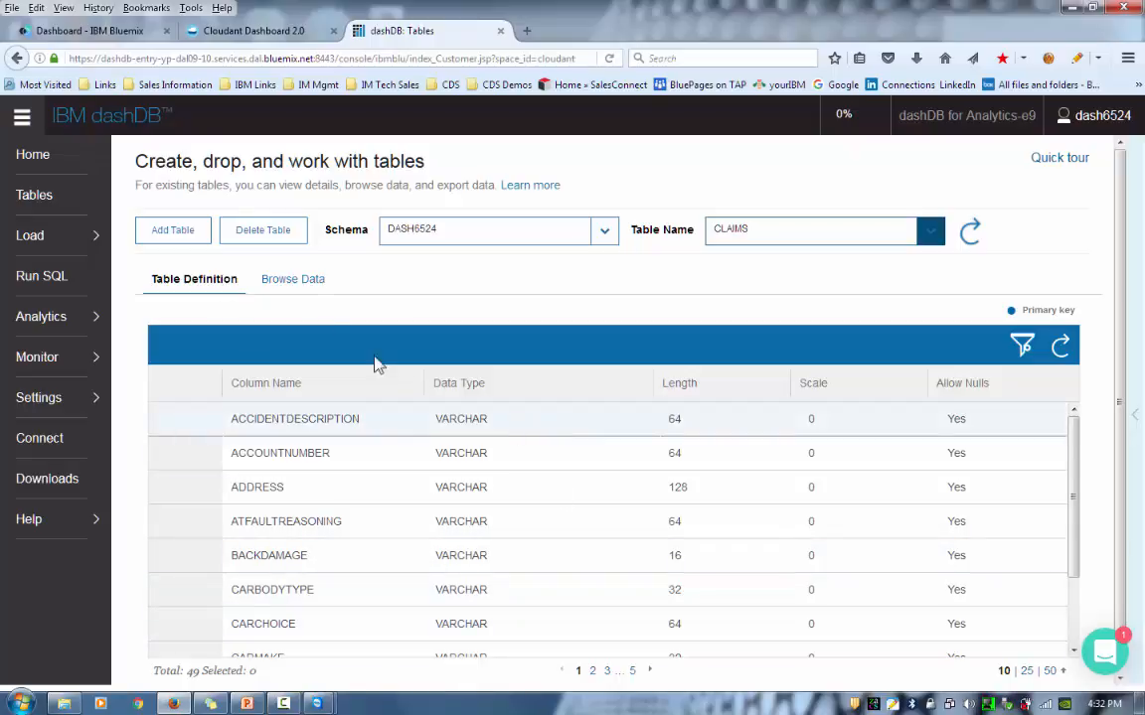
click(308, 281)
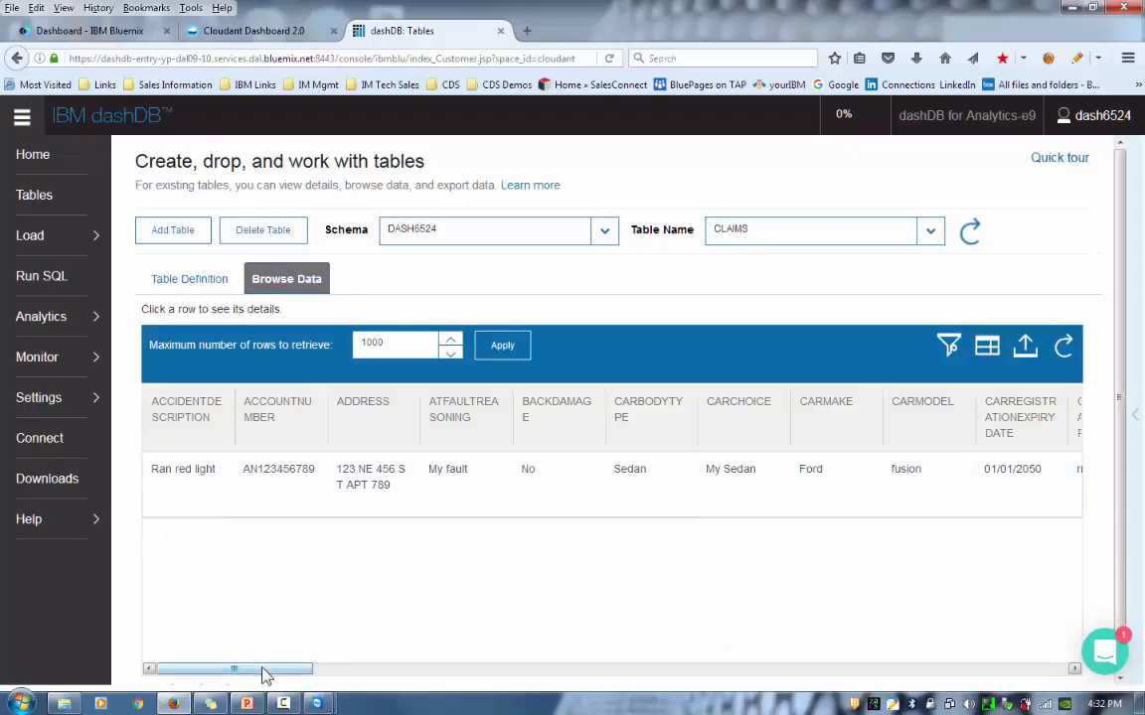
drag(267, 676, 1033, 656)
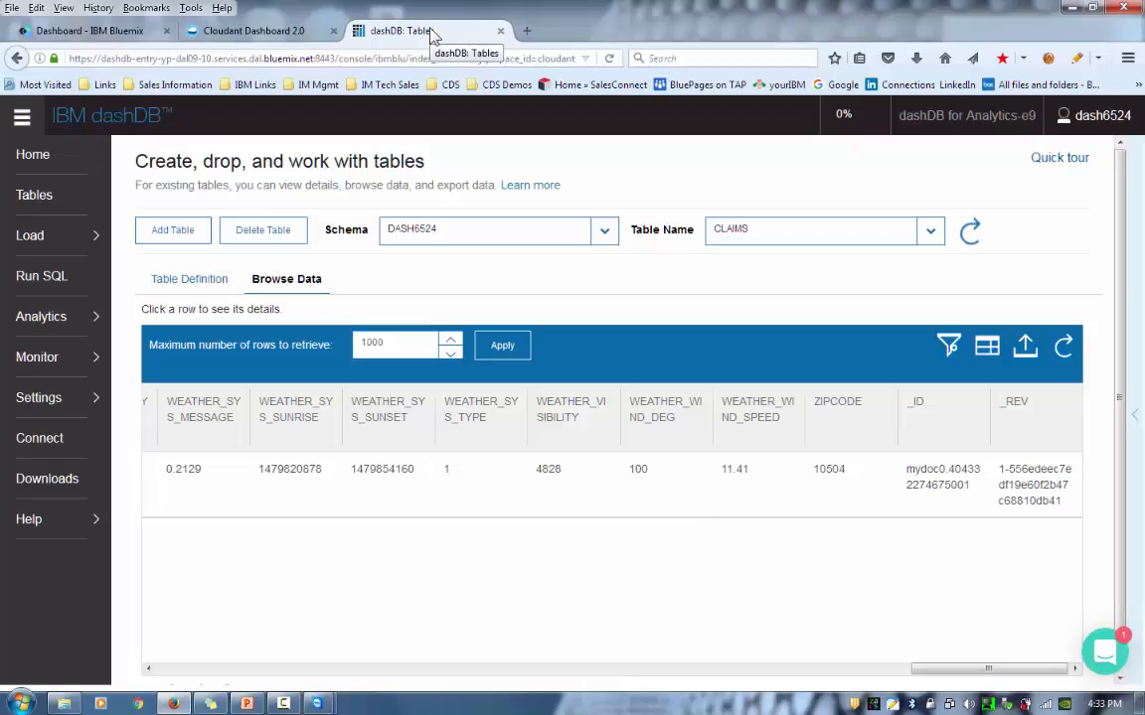
click(272, 35)
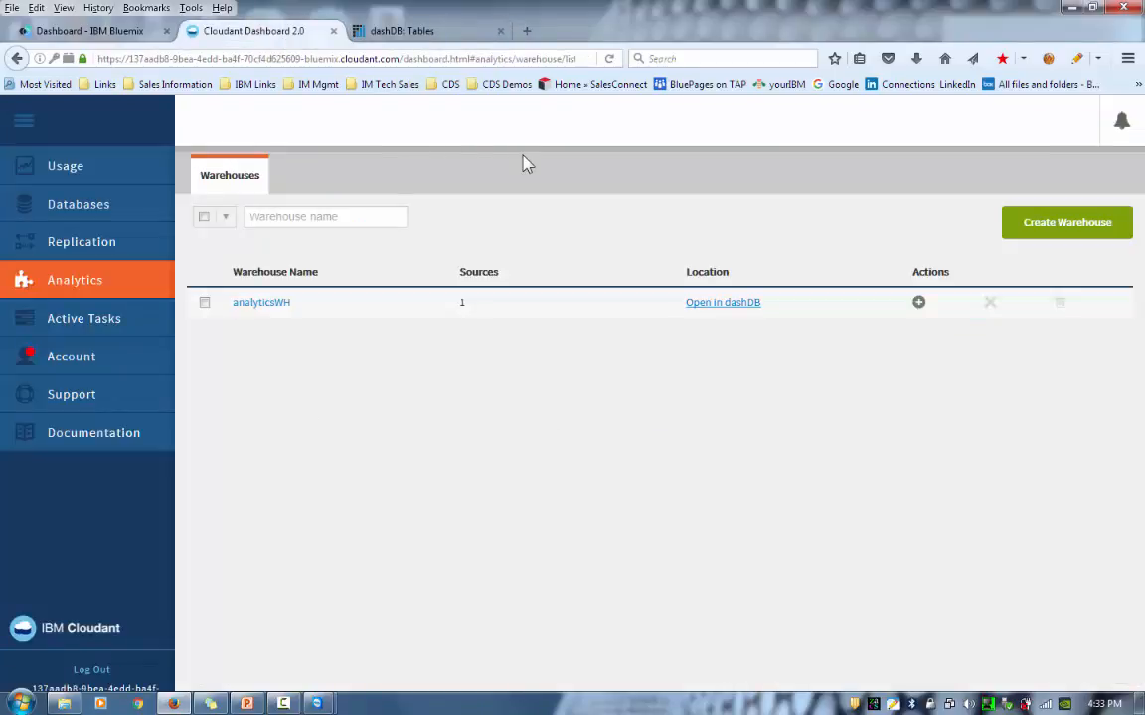
- View the Bluemix dashboard, then present the 'Why the Journey to Cloud-based Data Services?' slide full screen
click(94, 32)
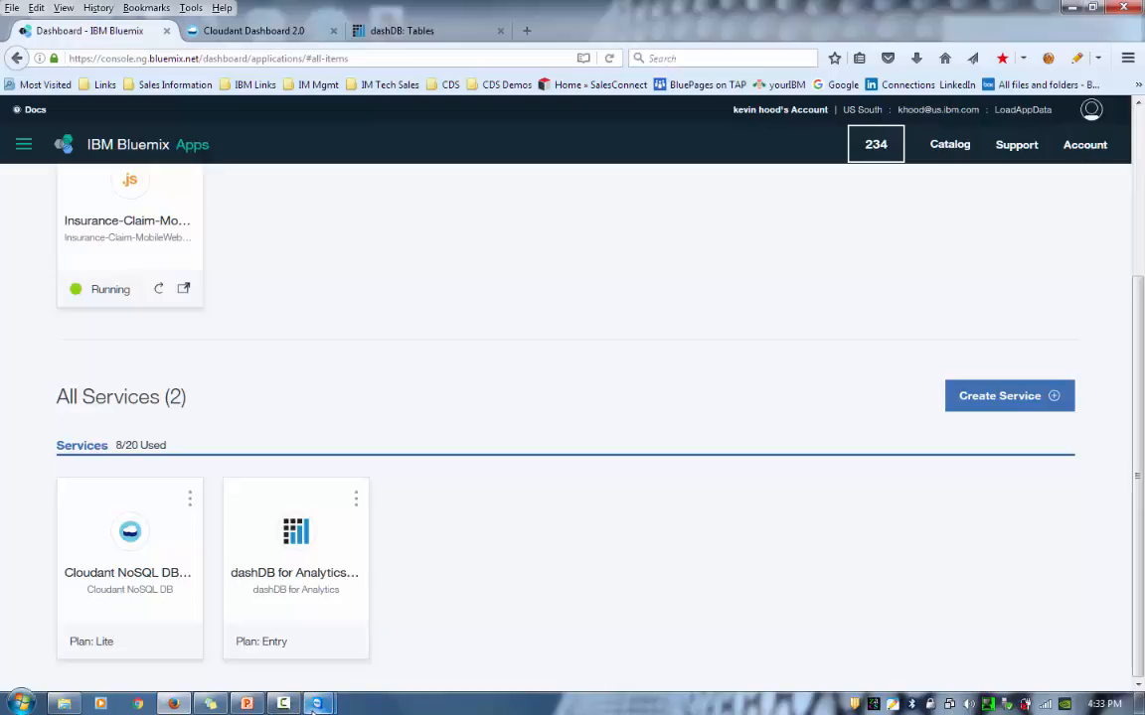
mouse_move(315, 705)
click(247, 616)
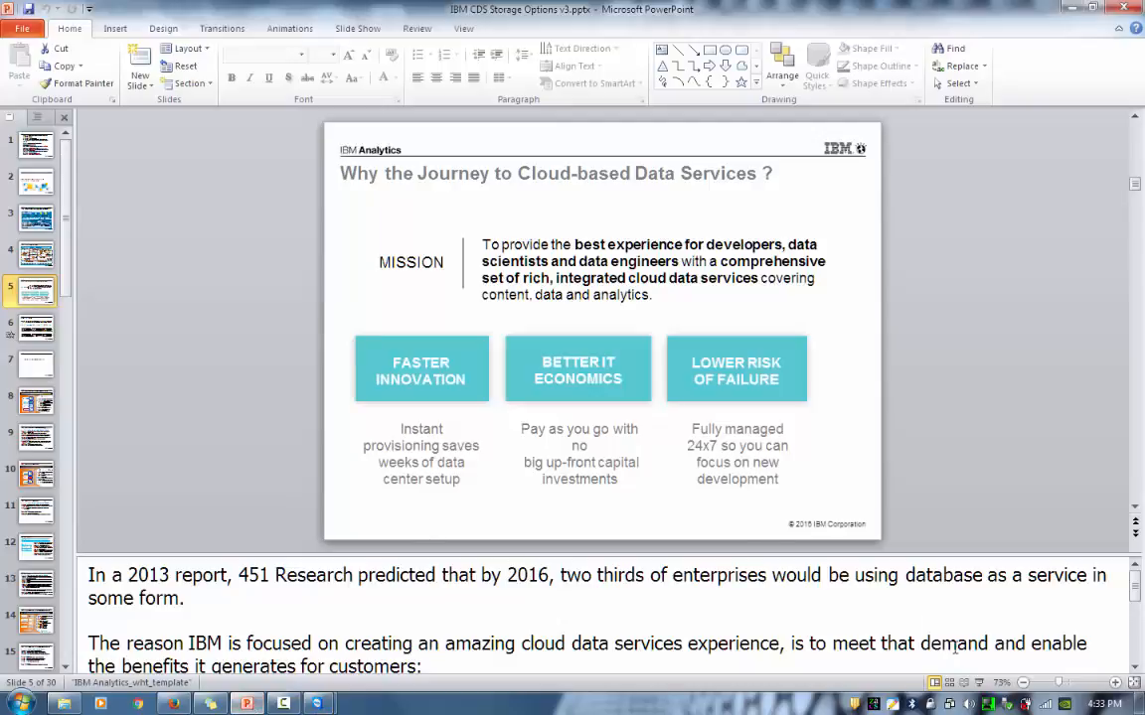
click(979, 686)
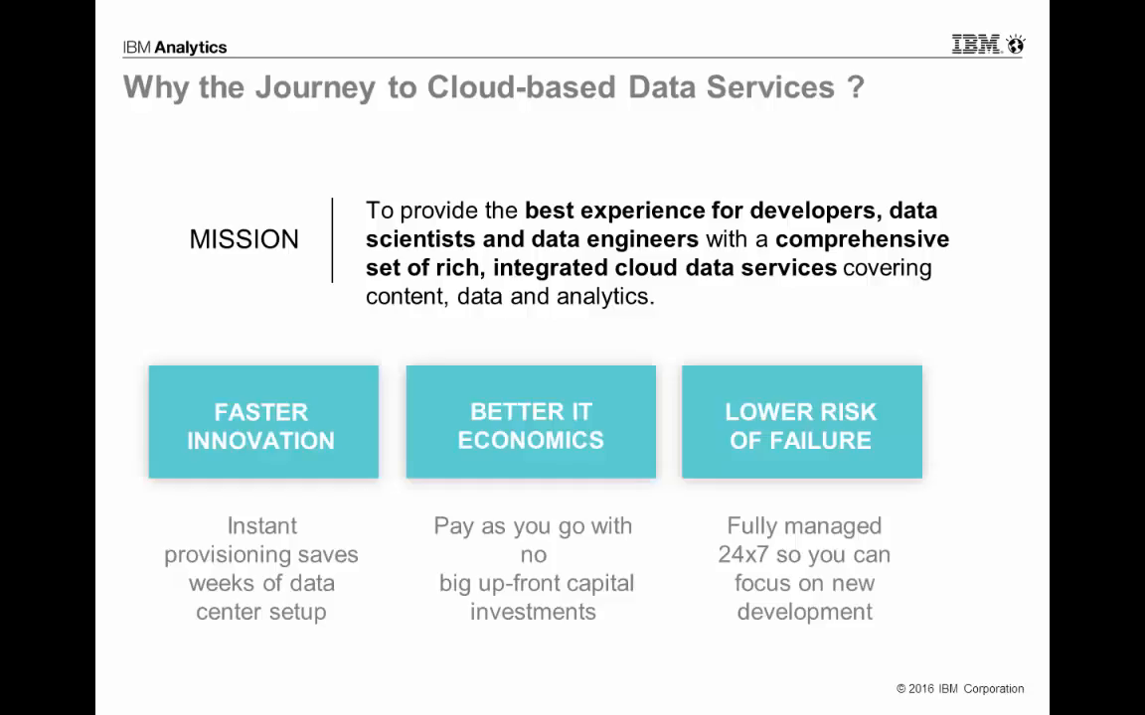